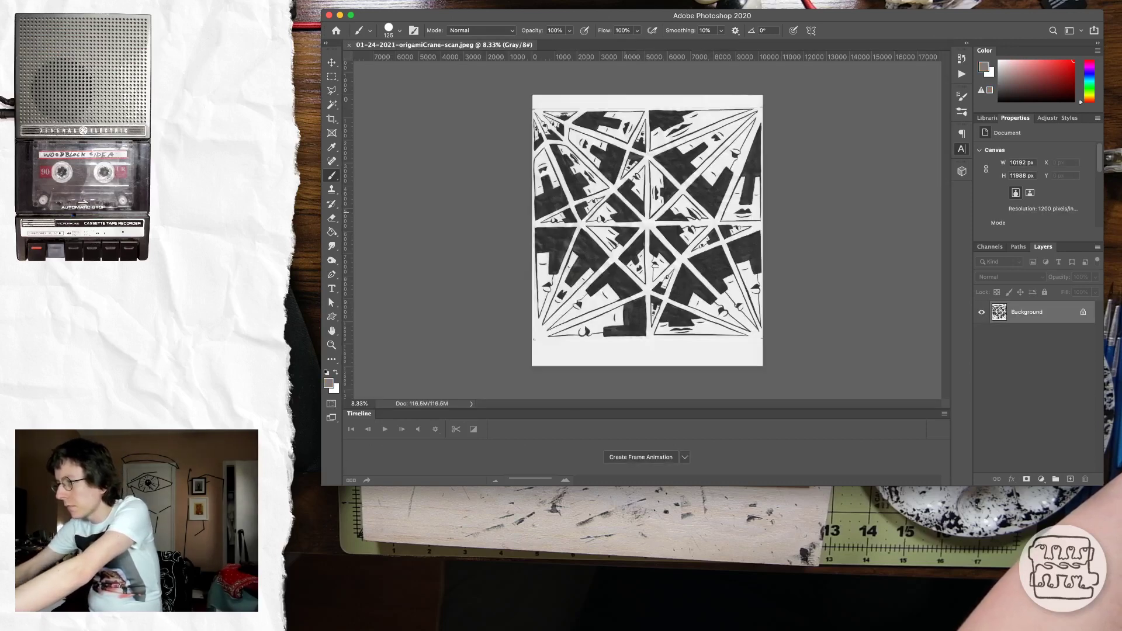
Duplicate the background scan onto a new layer and rotate the copy by 0.29 degrees
key("z")
left_click(637, 178)
left_click(637, 179)
scroll(635, 179, "up", 3)
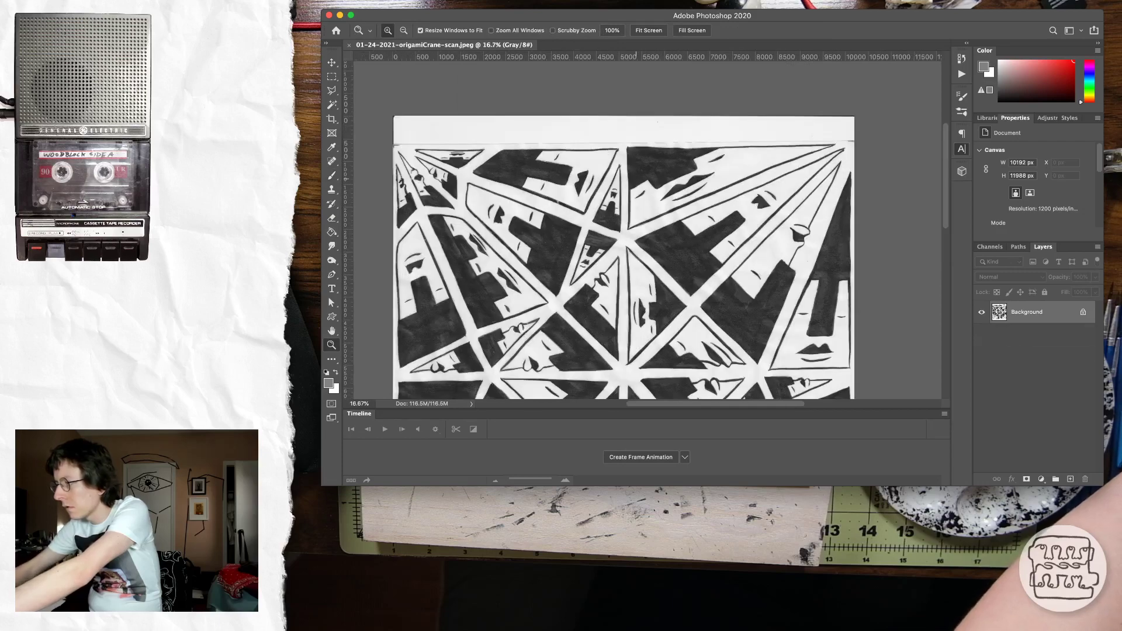
key("super+j")
scroll(643, 228, "down", 5)
key("super+t")
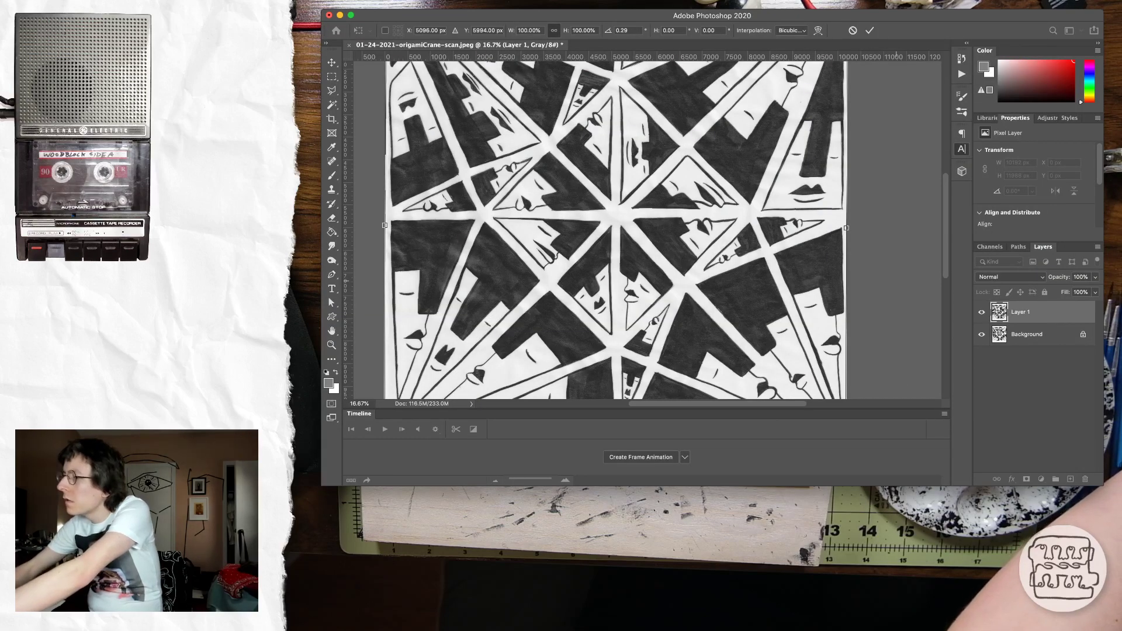
key("Return")
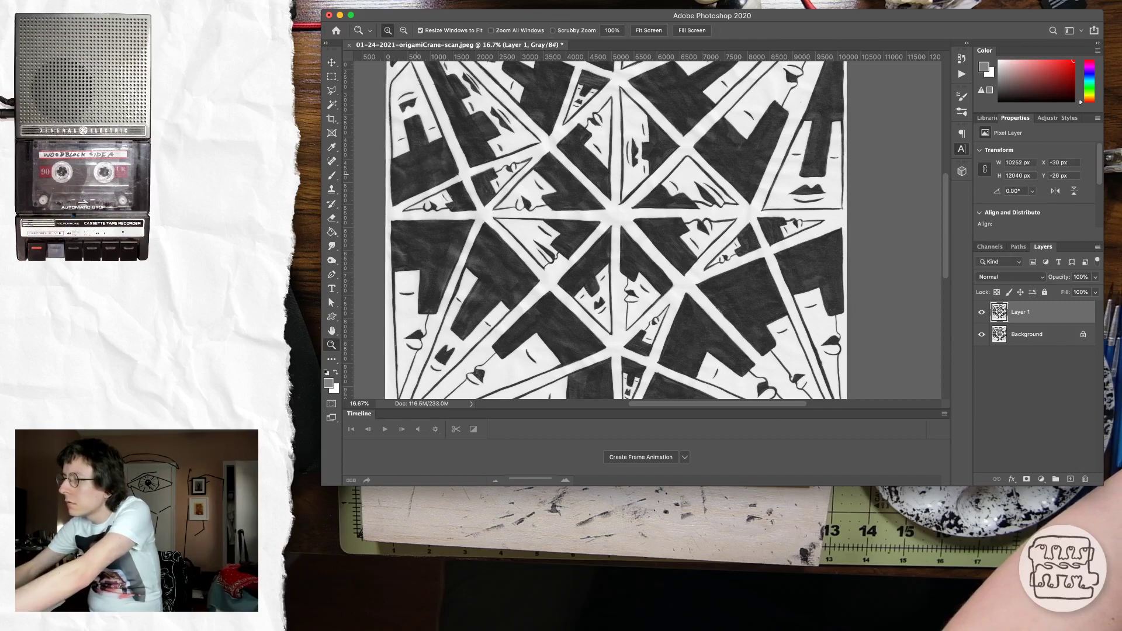
Shift the rotated copy of the scan 30 px to the left
key("super+equal")
key("super+equal")
key("super+equal")
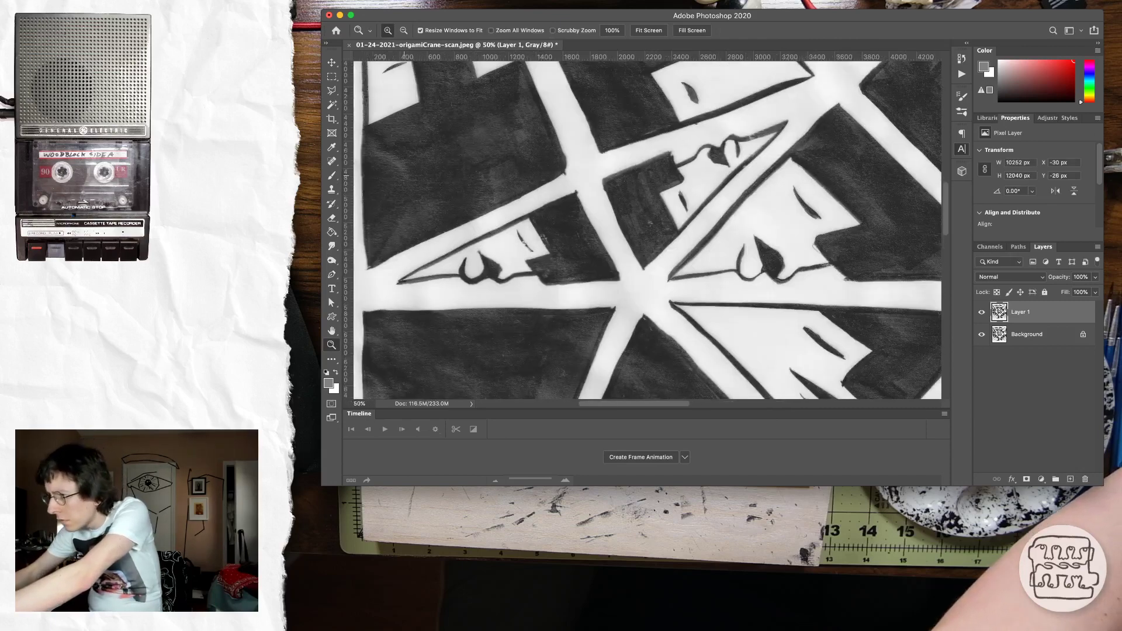
key("v")
key("shift+Left")
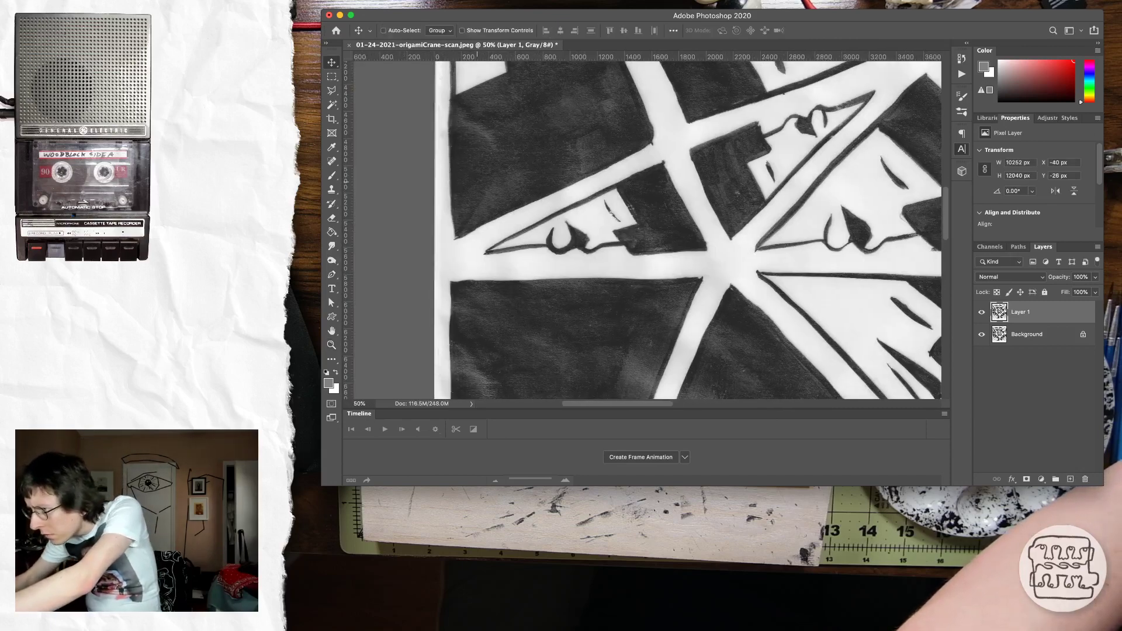
key("shift+Left")
key("shift+Left")
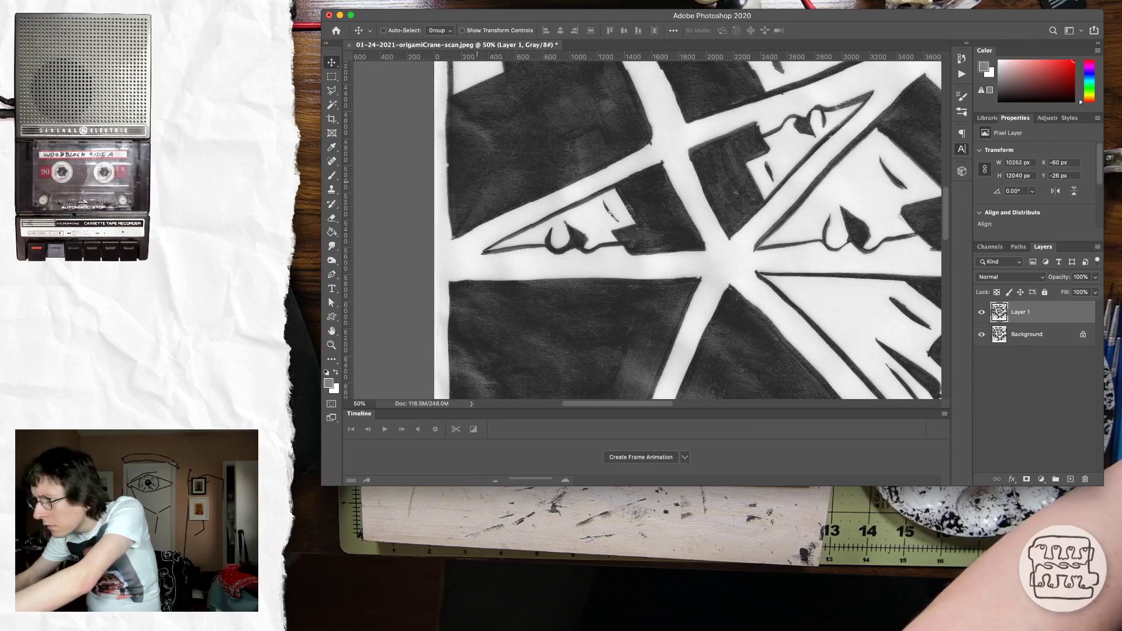
Place a horizontal guide along the drawing's upper border line
scroll(688, 230, "up", 15)
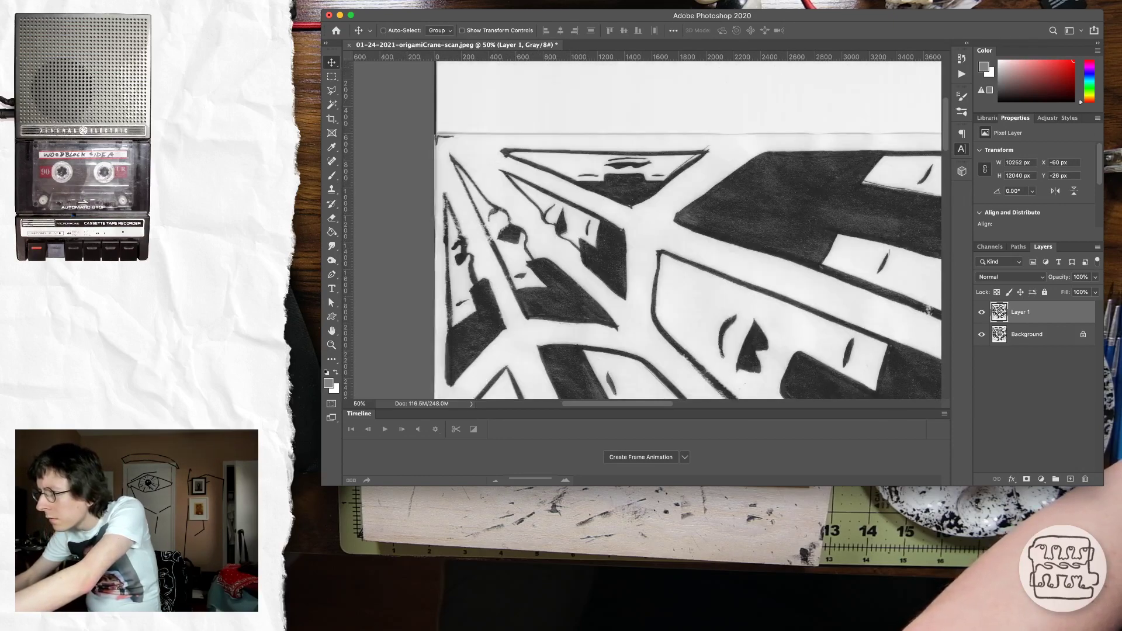
left_click_drag(536, 56, 537, 133)
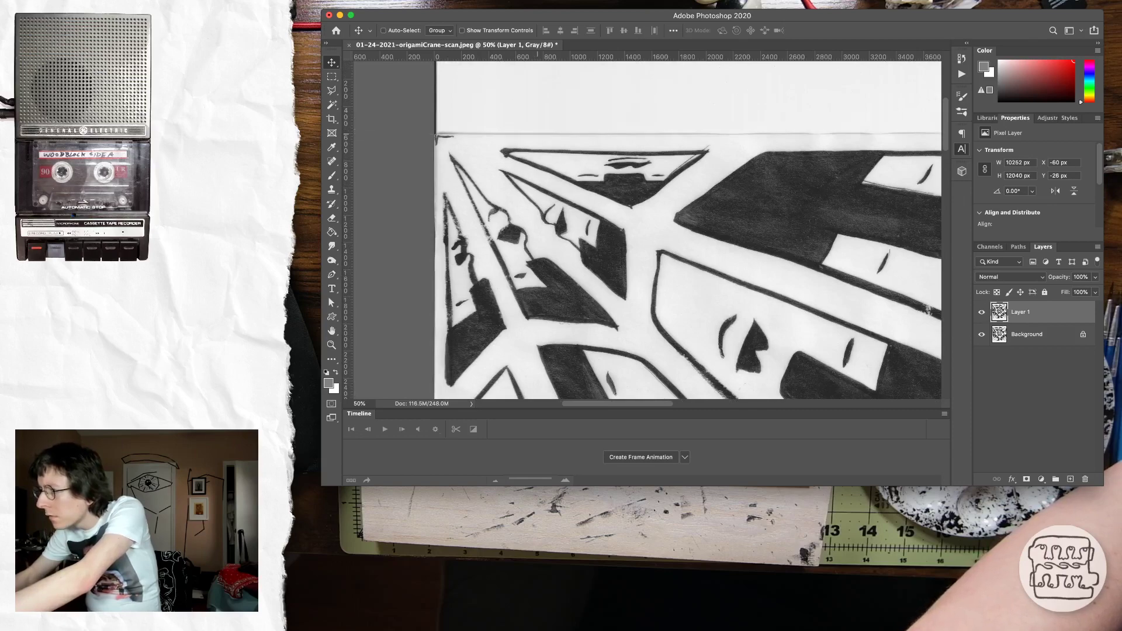
scroll(647, 228, "right", 20)
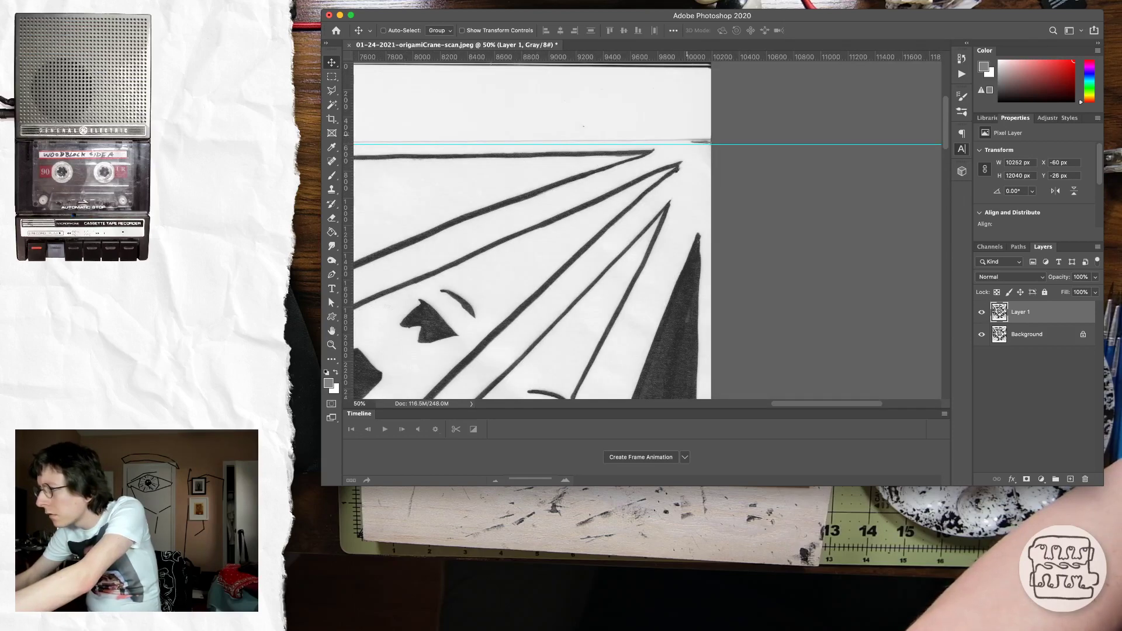
Examine the right edge and the lower part of the drawing, and compare its upper border with the guide
key("z")
left_click(700, 136, "alt")
scroll(700, 136, "down", 12)
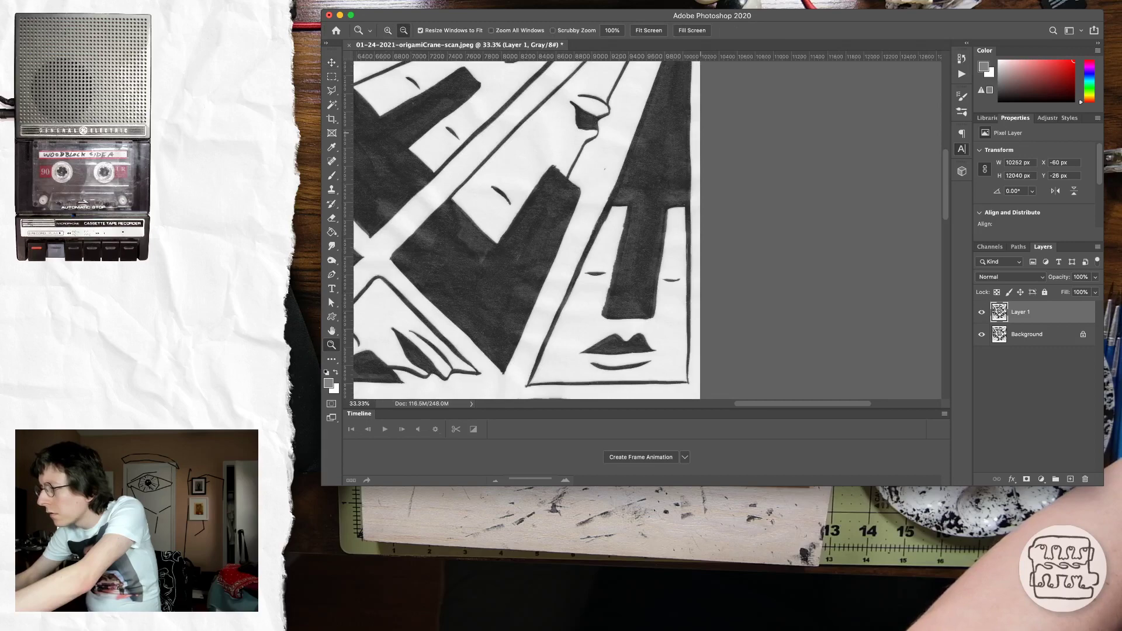
left_click(700, 136, "alt")
left_click(700, 136, "alt")
left_click(931, 132, "alt")
scroll(705, 157, "down", 6)
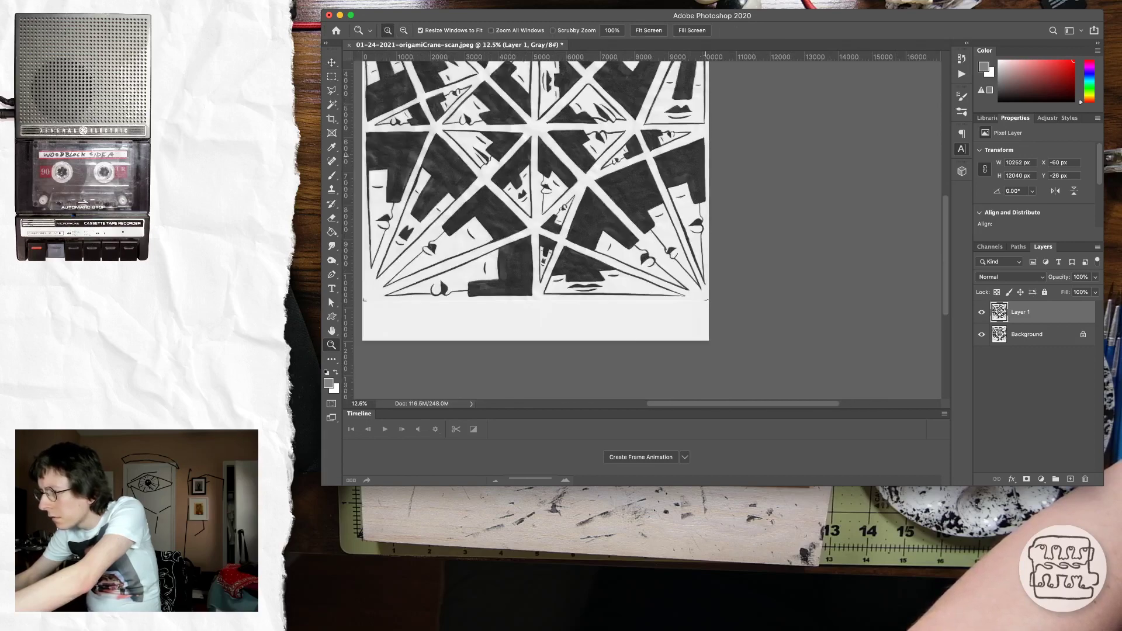
scroll(699, 189, "up", 7)
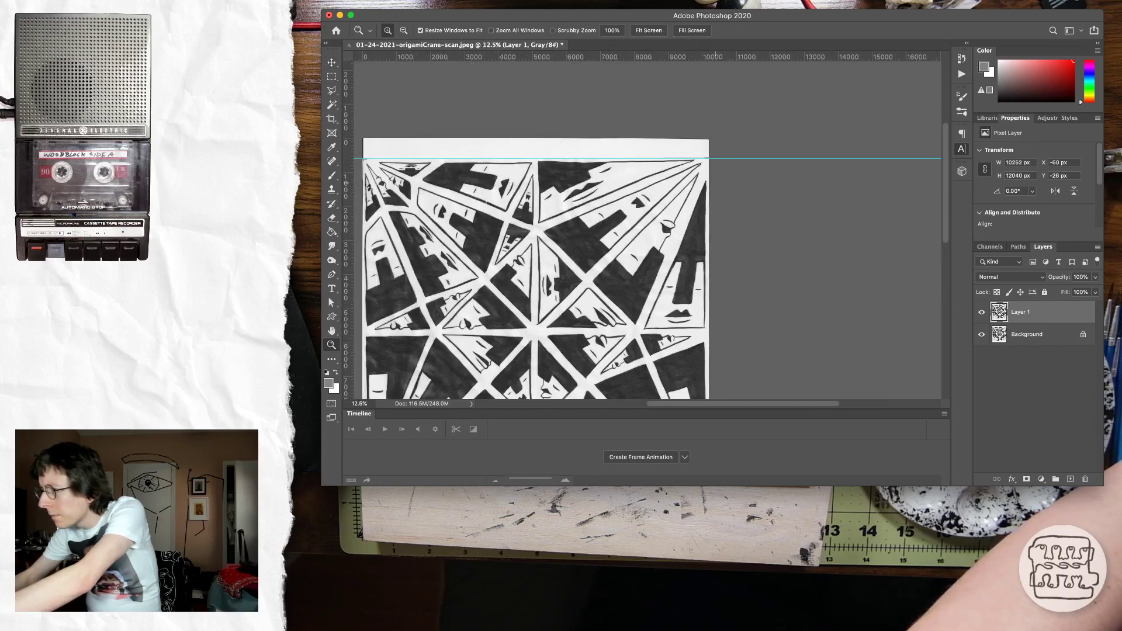
Free-transform Layer 1 with a rotation of 0.15 degrees and compare both upper corners with the guide
left_click(708, 135)
left_click(709, 137)
left_click(709, 138)
key("super+t")
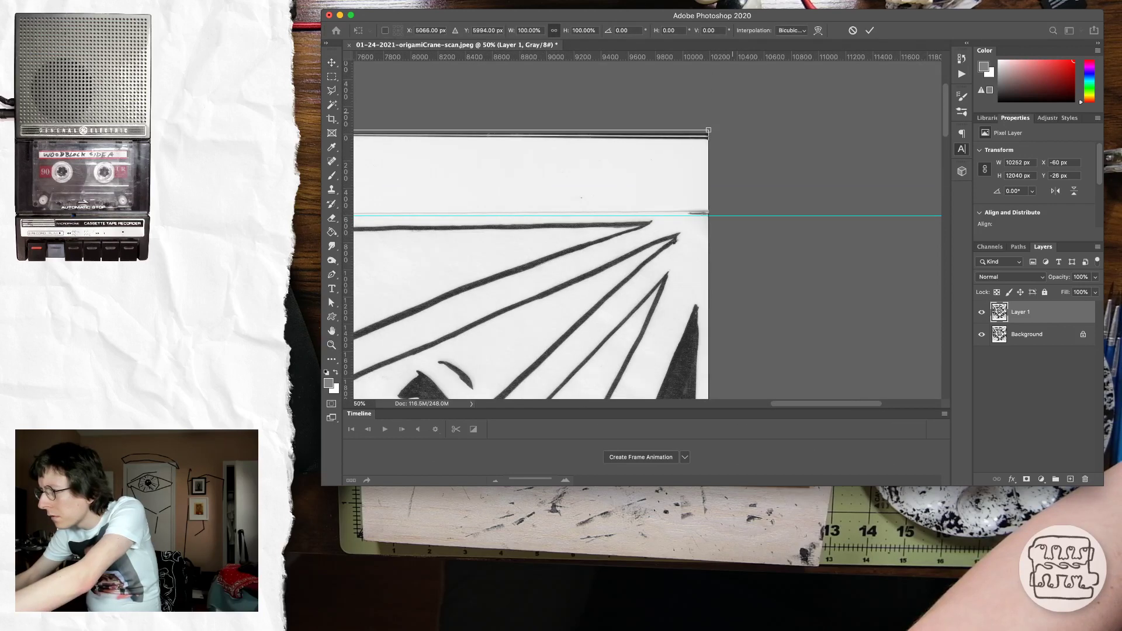
left_click_drag(734, 110, 737, 112)
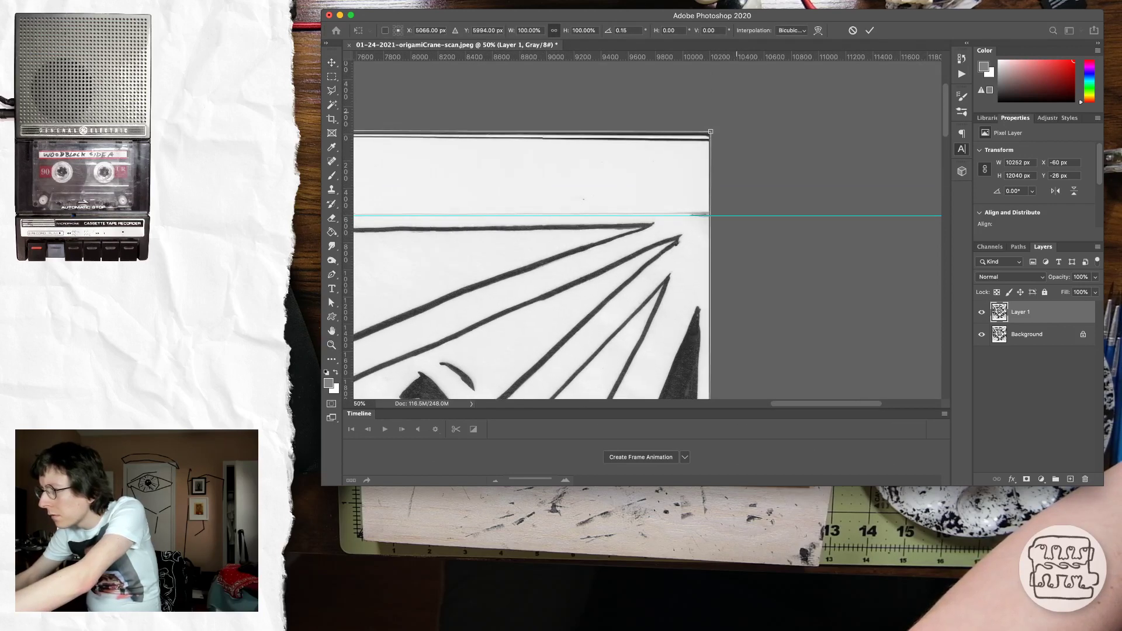
scroll(738, 113, "left", 5)
scroll(647, 228, "left", 8)
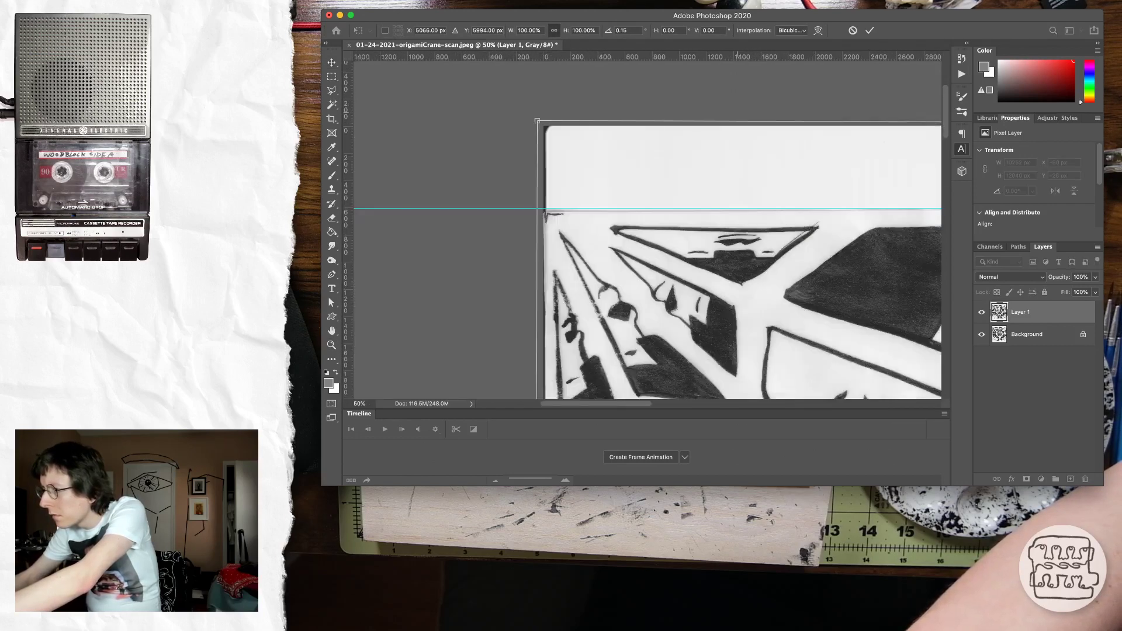
Try other rotation angles for Layer 1, including 0.07 and 0.18 degrees, against the horizontal guide
left_click_drag(734, 98, 734, 98)
type("0.07")
key("Return")
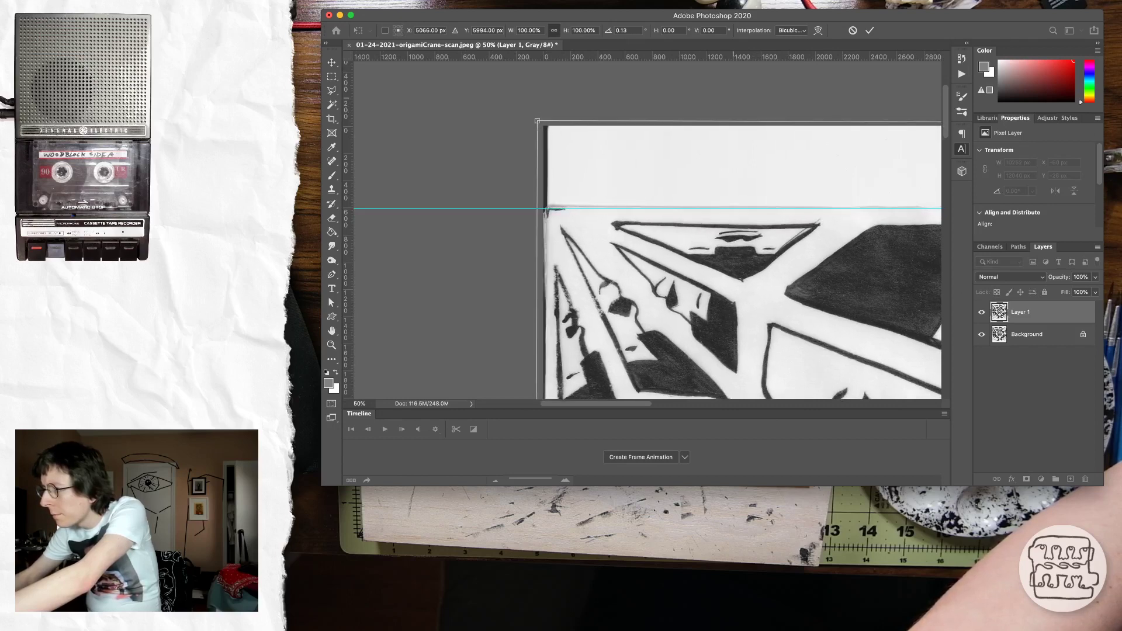
scroll(647, 234, "right", 20)
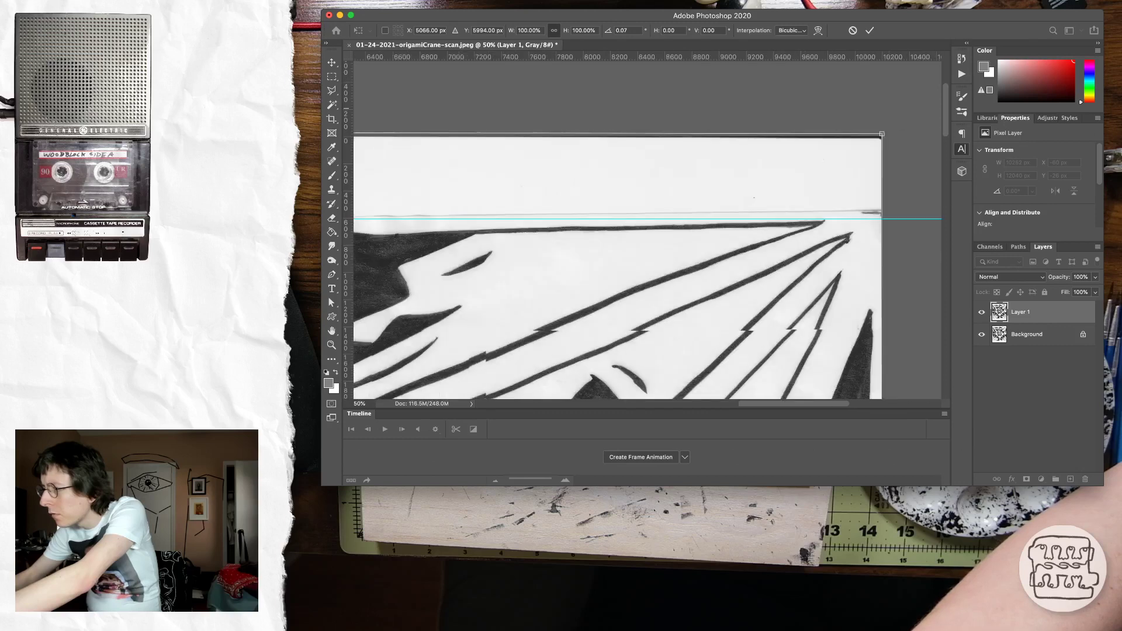
type("0.18")
key("Return")
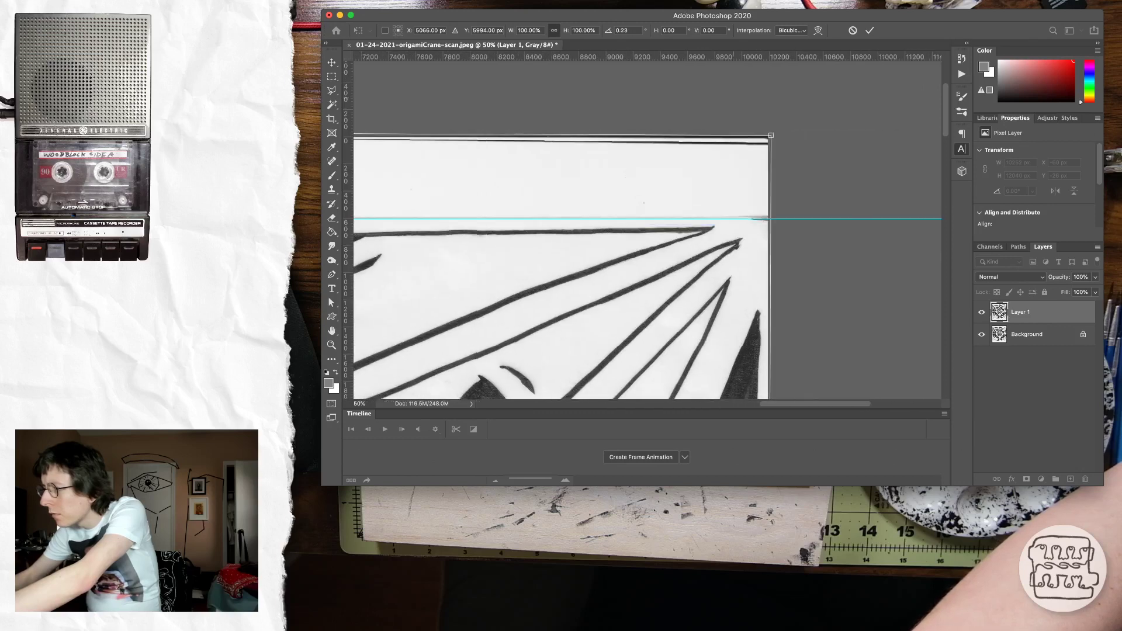
scroll(647, 233, "left", 13)
scroll(647, 234, "left", 7)
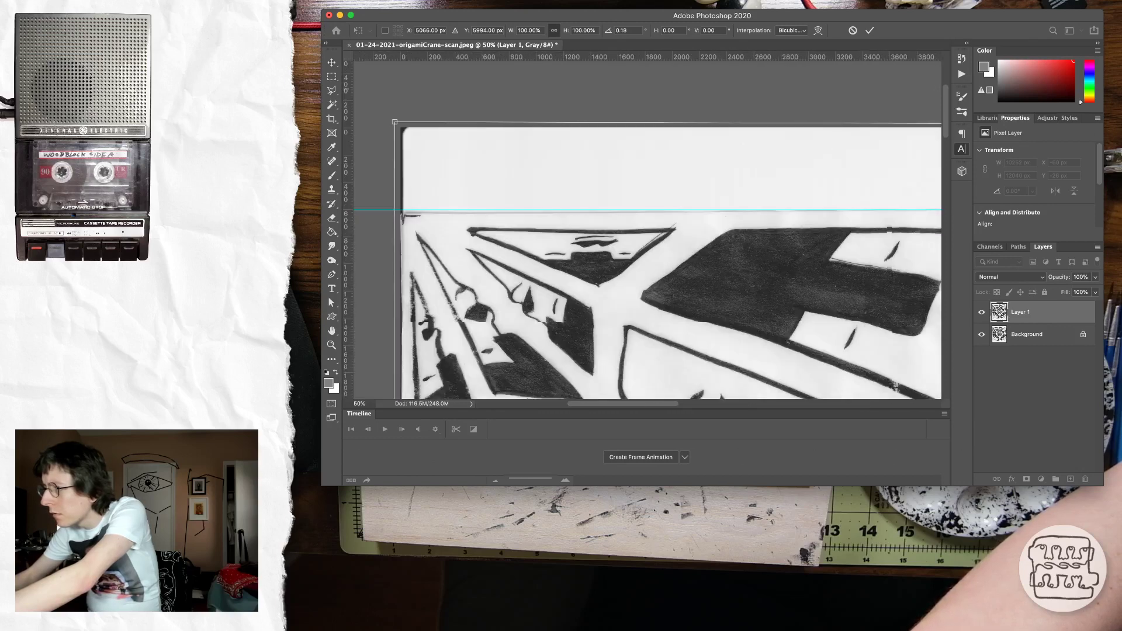
type("0.26")
key("Return")
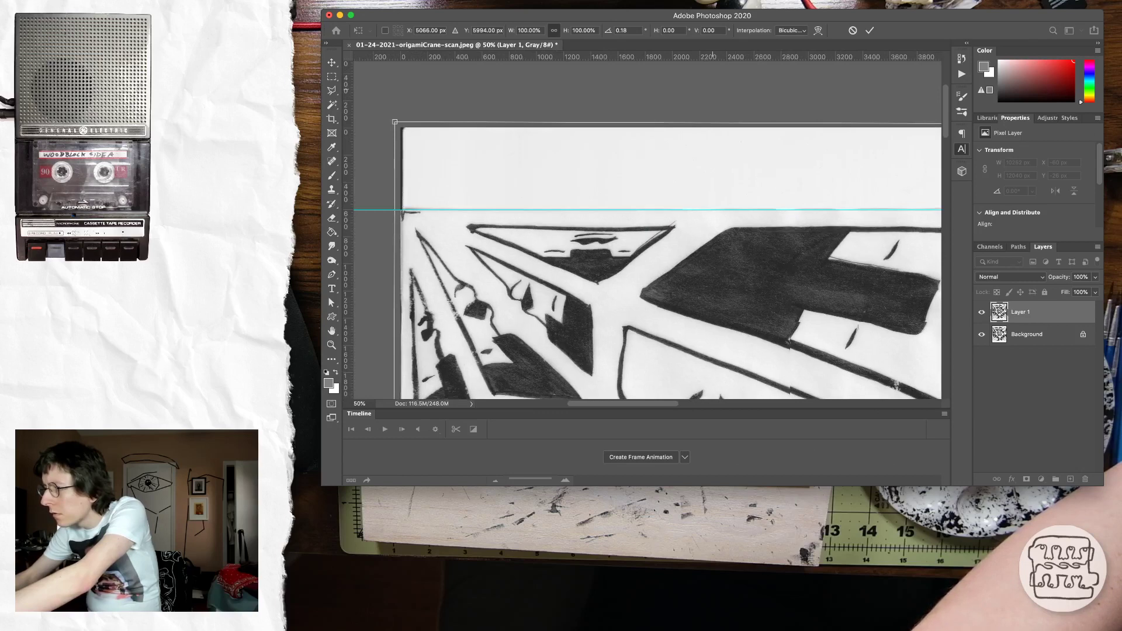
Set Layer 1's rotation to 0.13 degrees and apply the transform
type("0.13")
key("Return")
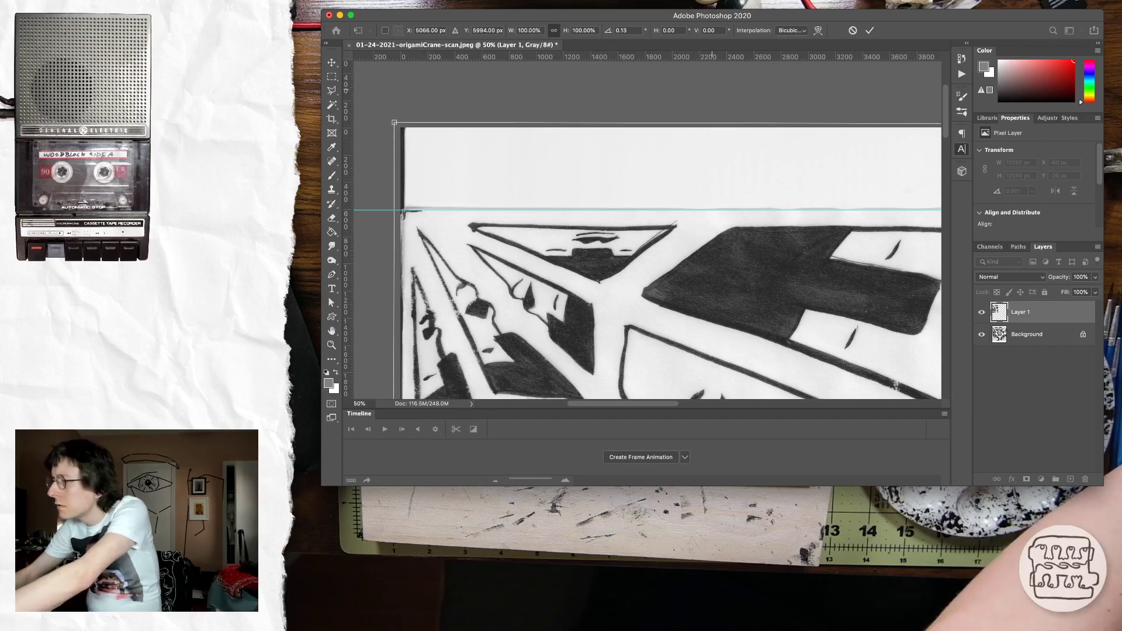
key("Return")
Examine the straightened drawing's upper-right corner, lower-left corner and overall page for alignment
scroll(647, 229, "right", 15)
scroll(647, 230, "left", 2)
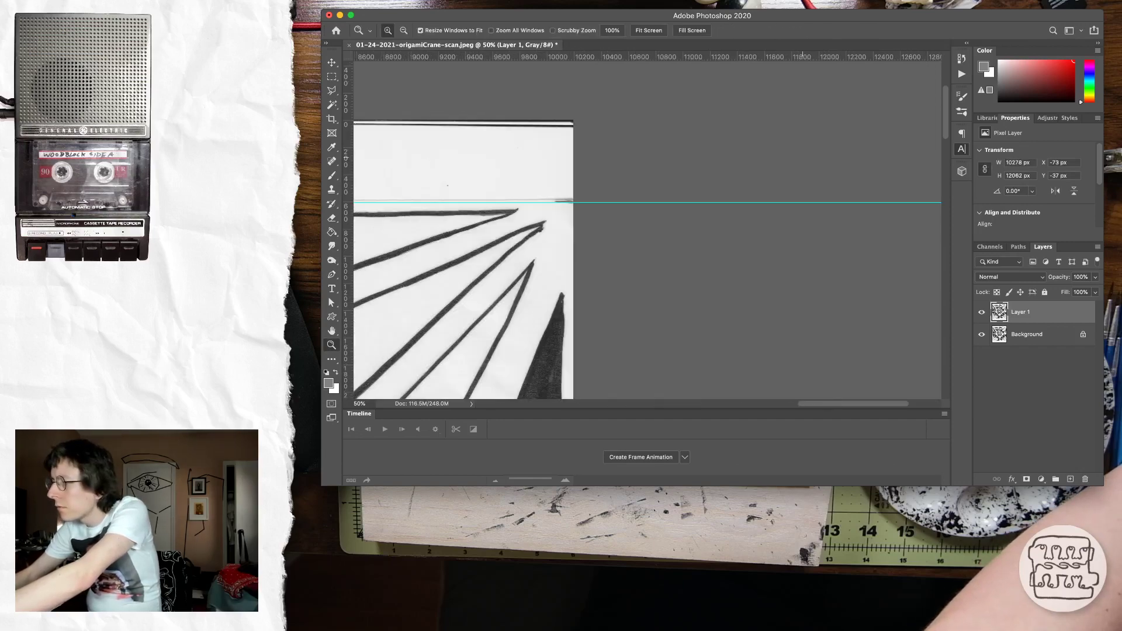
scroll(647, 230, "left", 20)
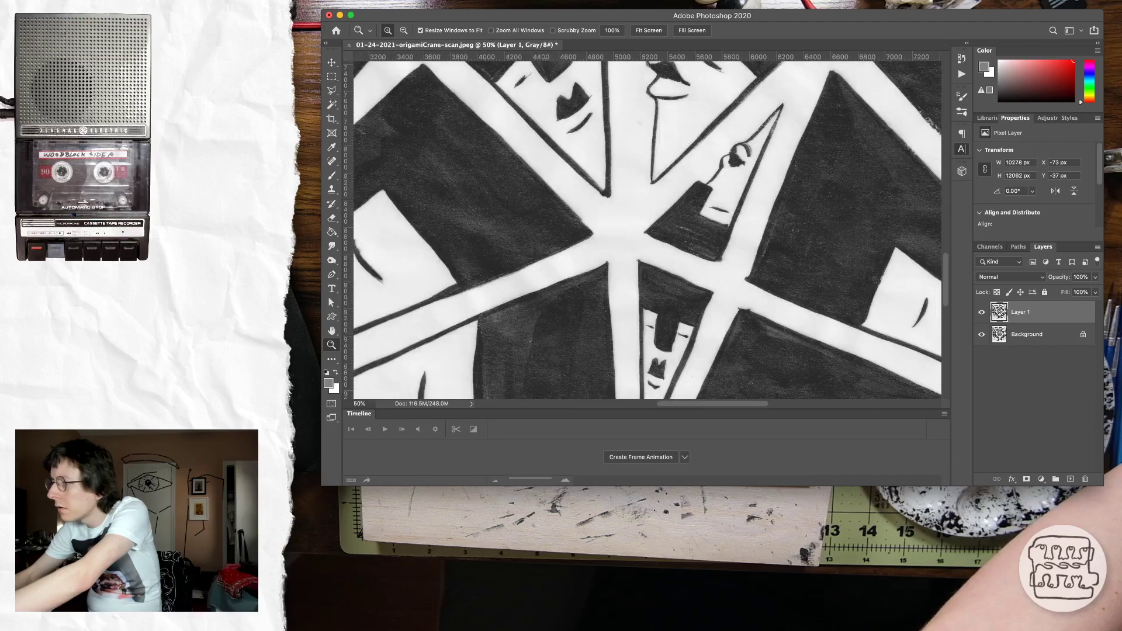
scroll(636, 157, "down", 10)
scroll(636, 157, "left", 3)
scroll(636, 158, "up", 3)
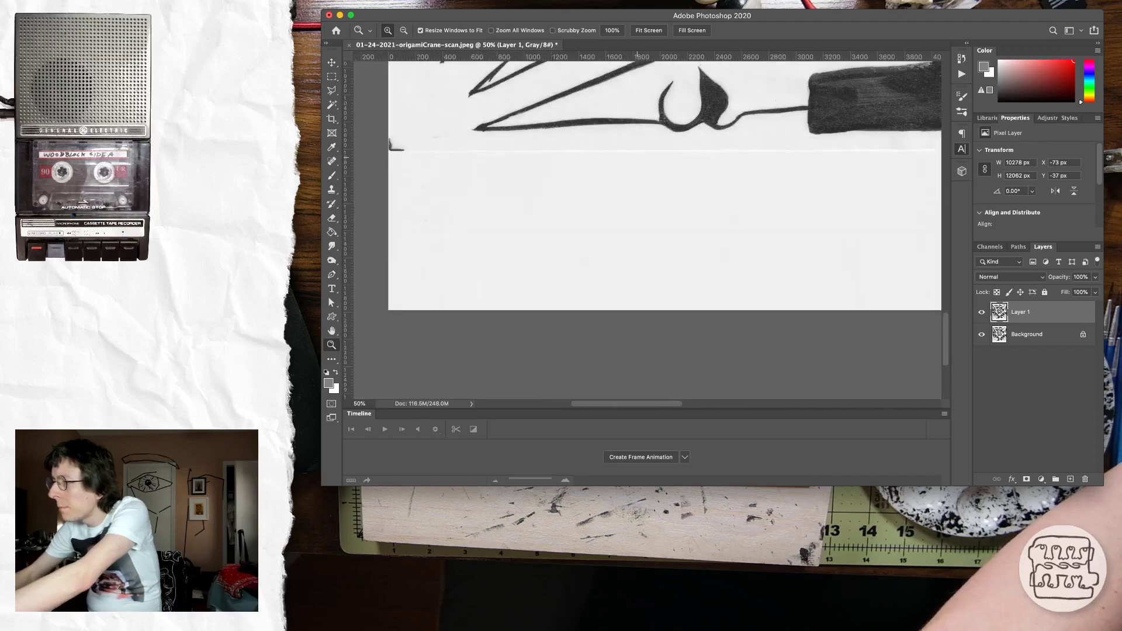
scroll(636, 157, "up", 2)
scroll(636, 157, "down", 5)
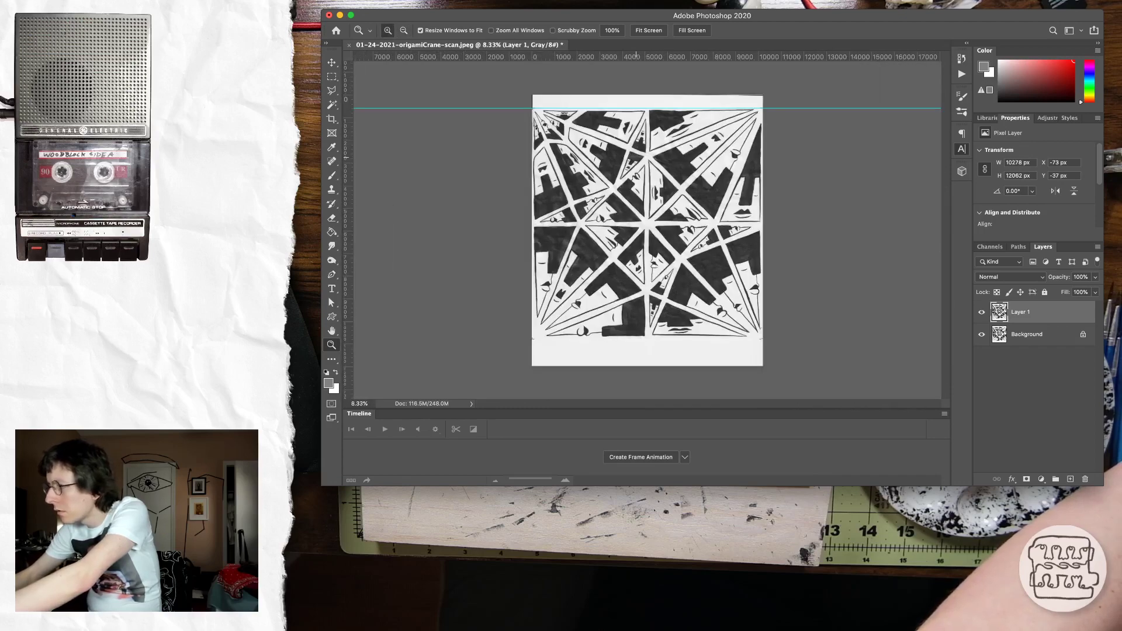
Place a vertical guide at the drawing's left edge and crop the canvas to a 10192 by 10192 px square around the drawing
key("c")
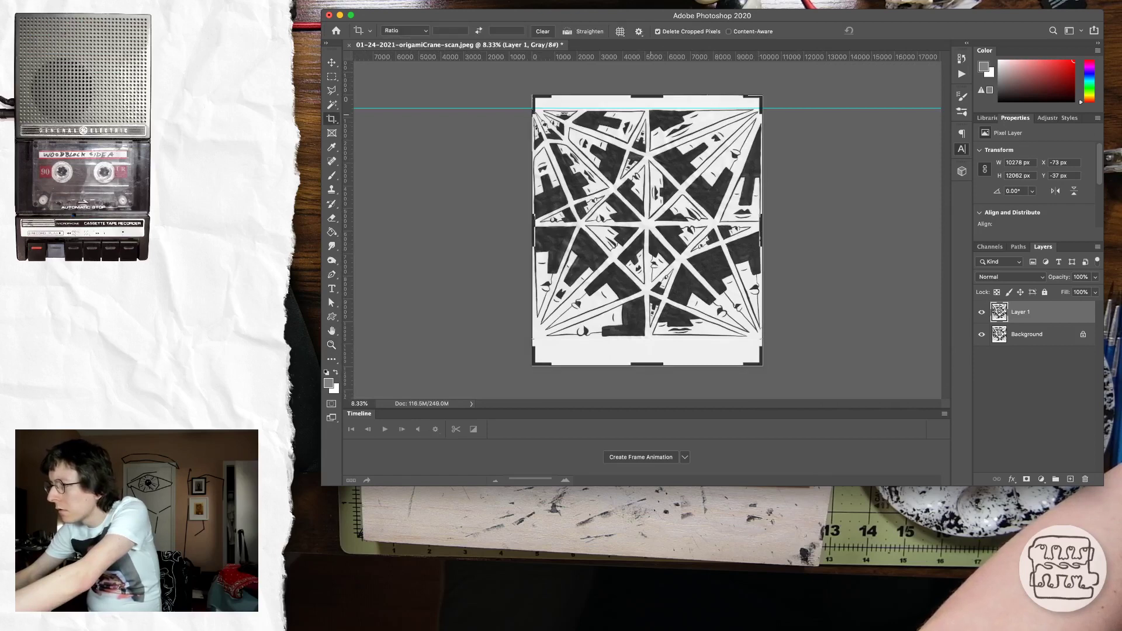
left_click(552, 113)
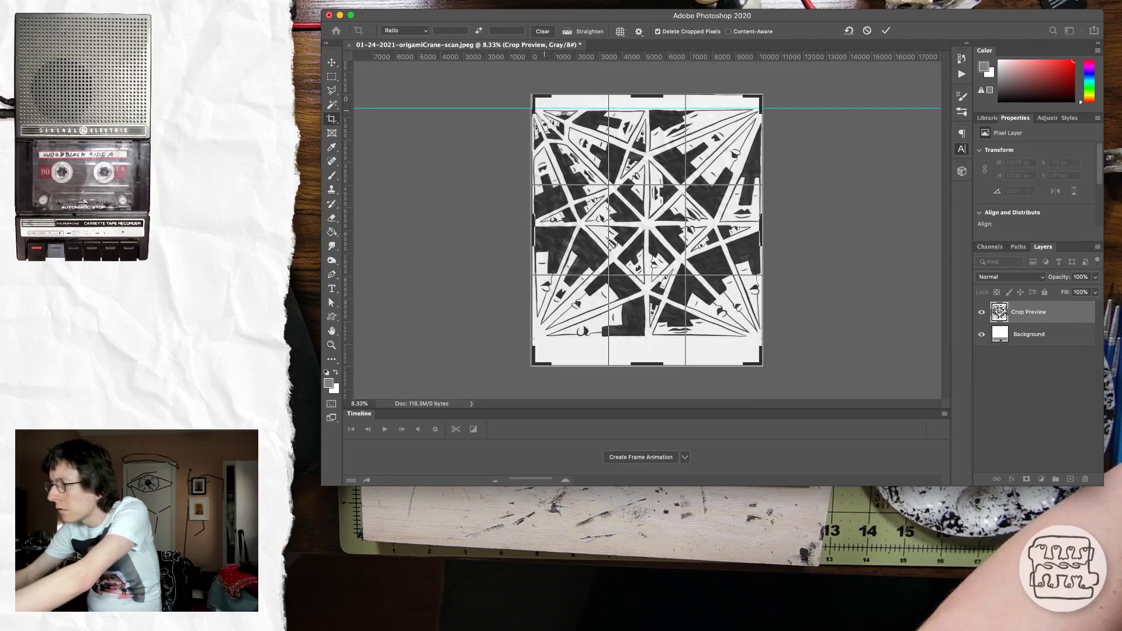
key("Return")
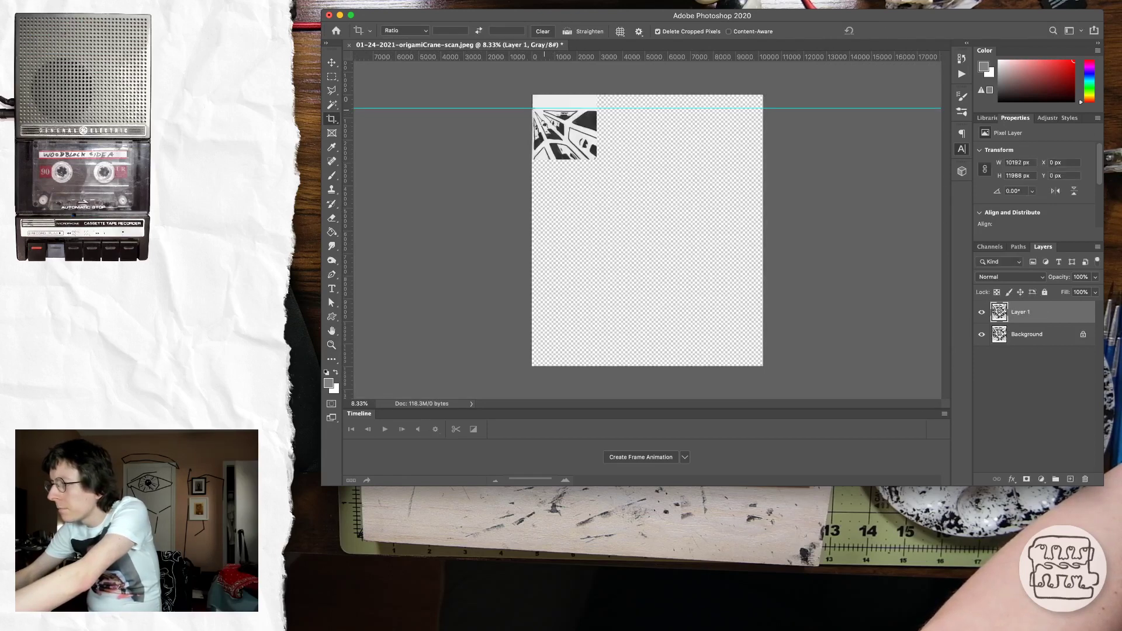
left_click_drag(346, 233, 531, 234)
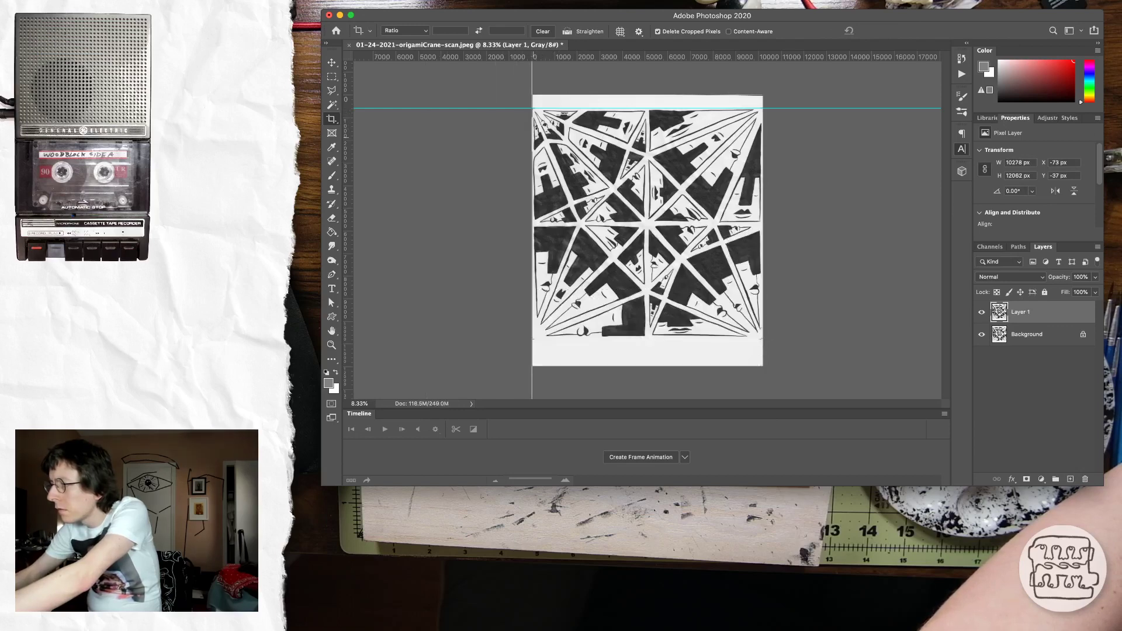
left_click_drag(532, 138, 762, 339)
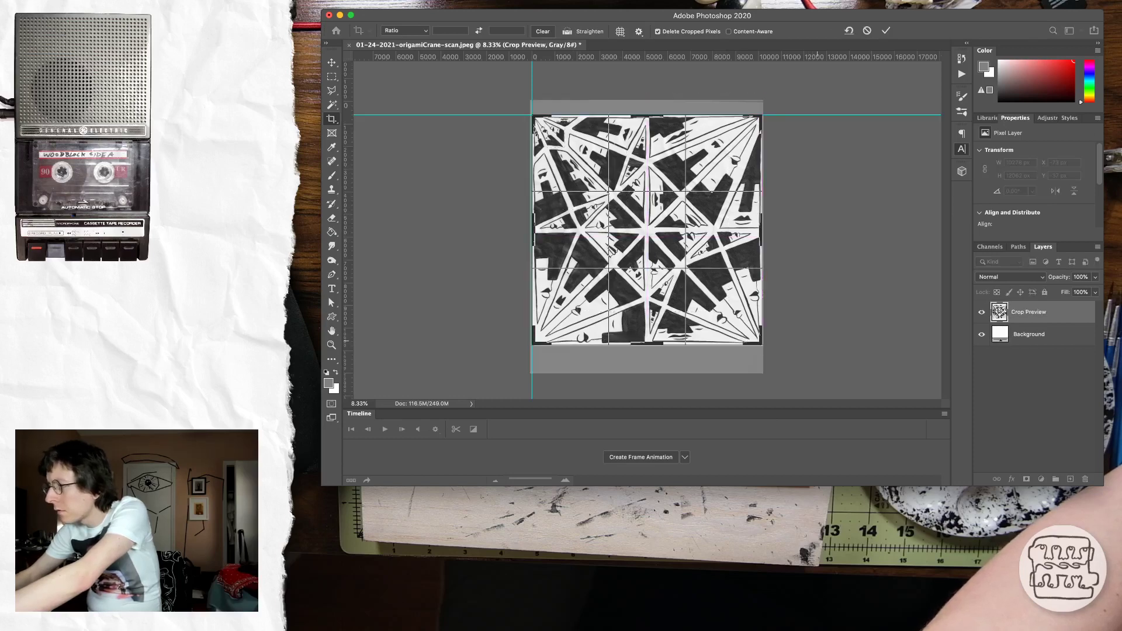
key("Return")
Adjust Layer 1's levels so the inked areas turn solid black and the paper turns pure white
key("z")
left_click(701, 251)
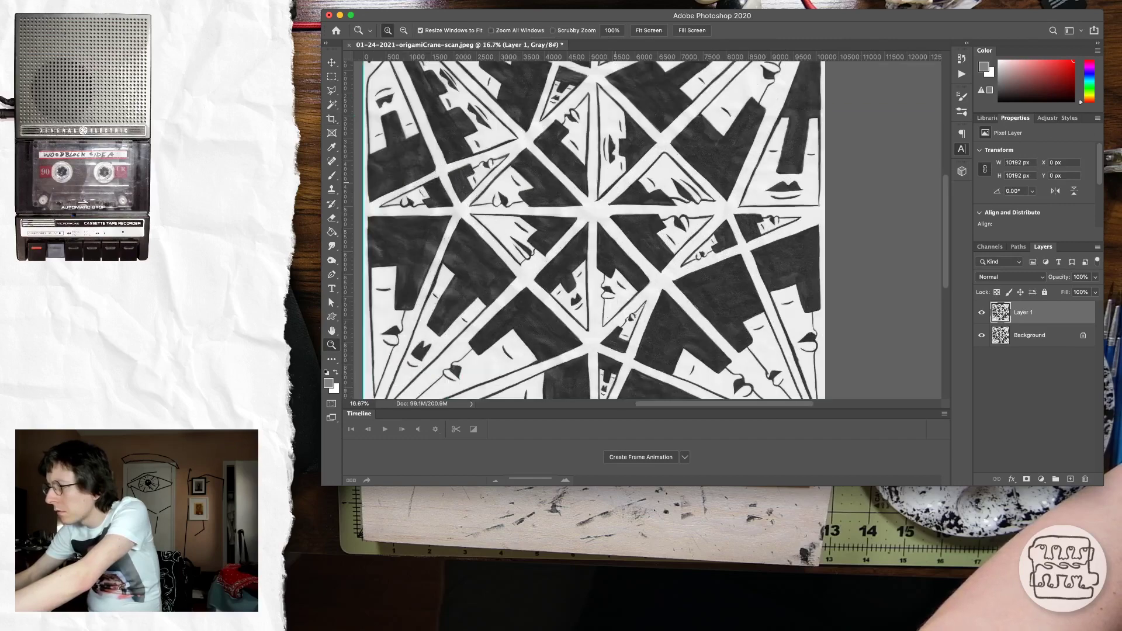
scroll(648, 230, "up", 5)
scroll(647, 230, "down", 7)
scroll(647, 230, "left", 2)
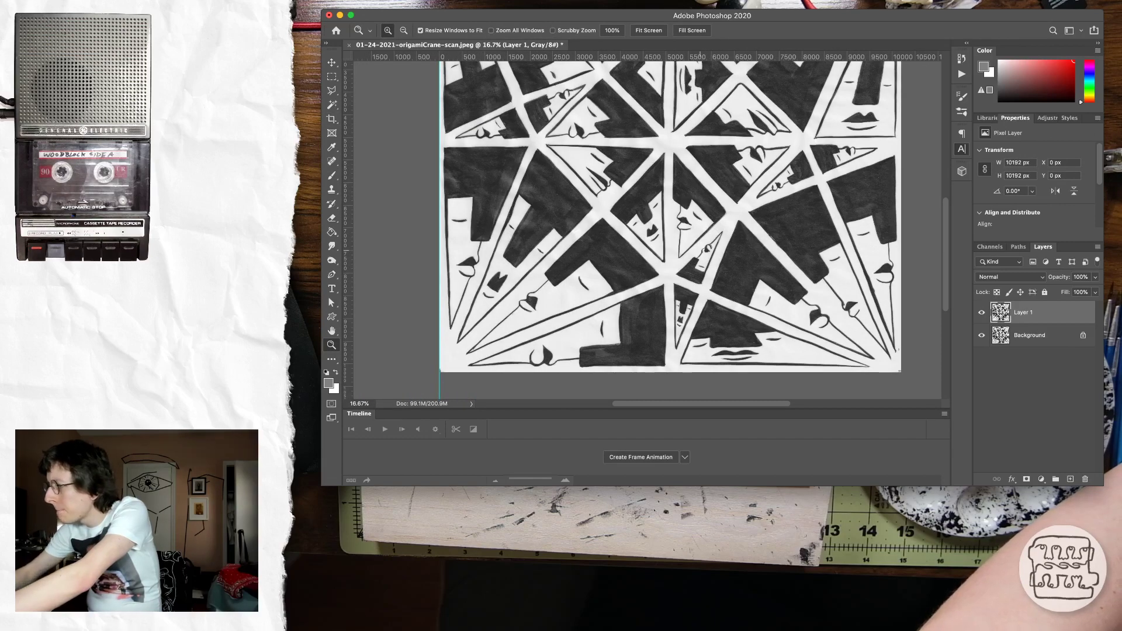
key("i")
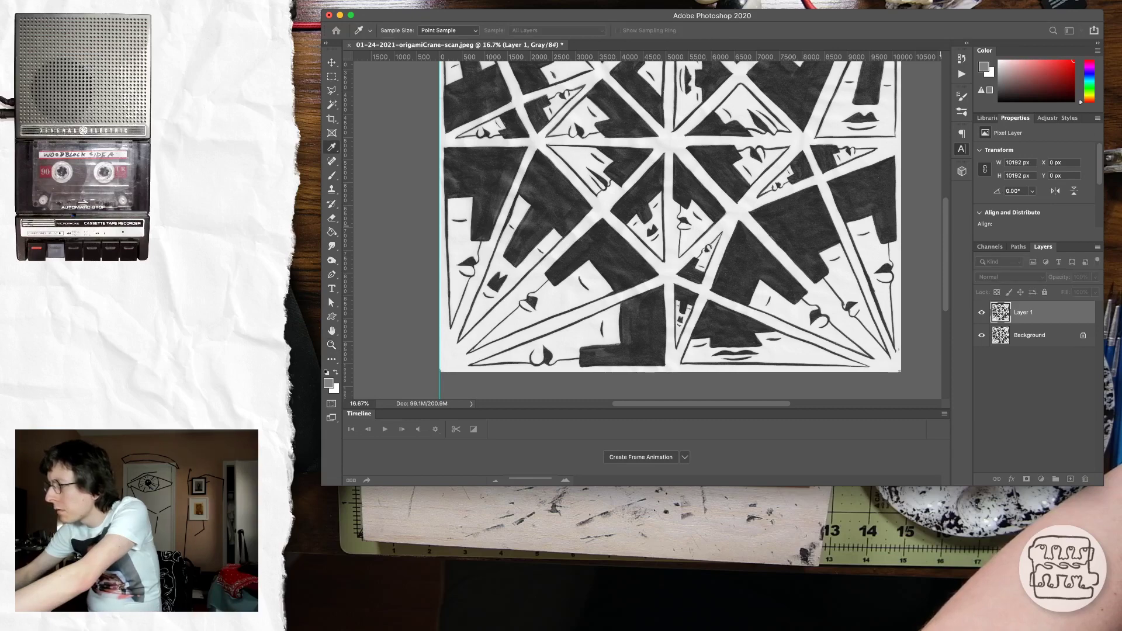
key("super+shift+l")
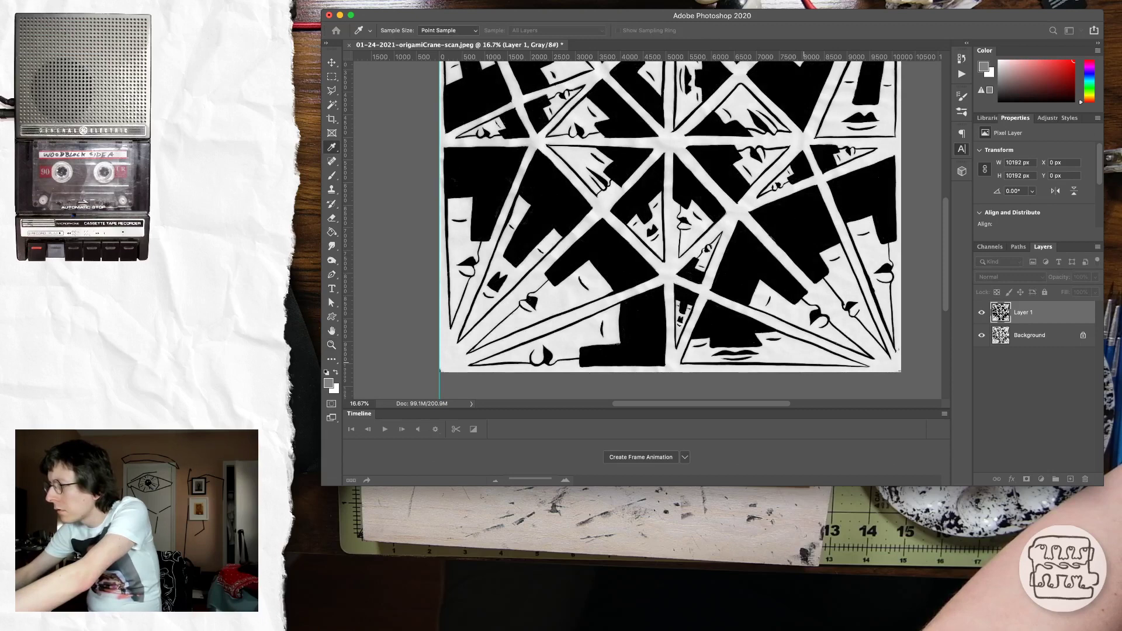
key("super+shift+l")
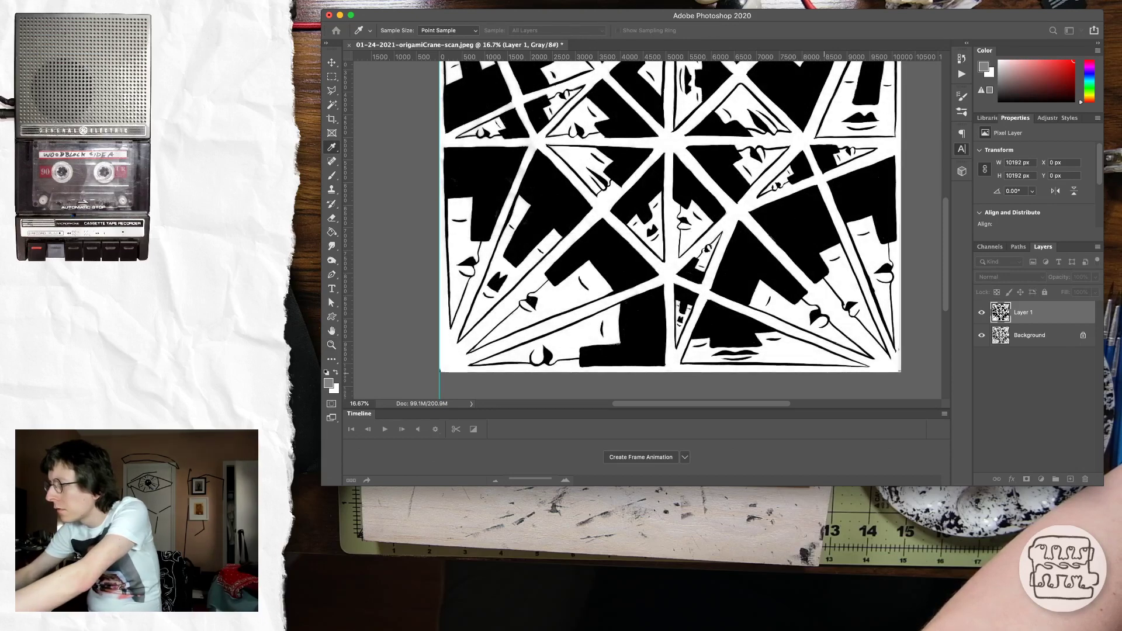
Deepen Layer 1's blacks further to clear the pale specks inside the inked areas near the upper-left corner
key("z")
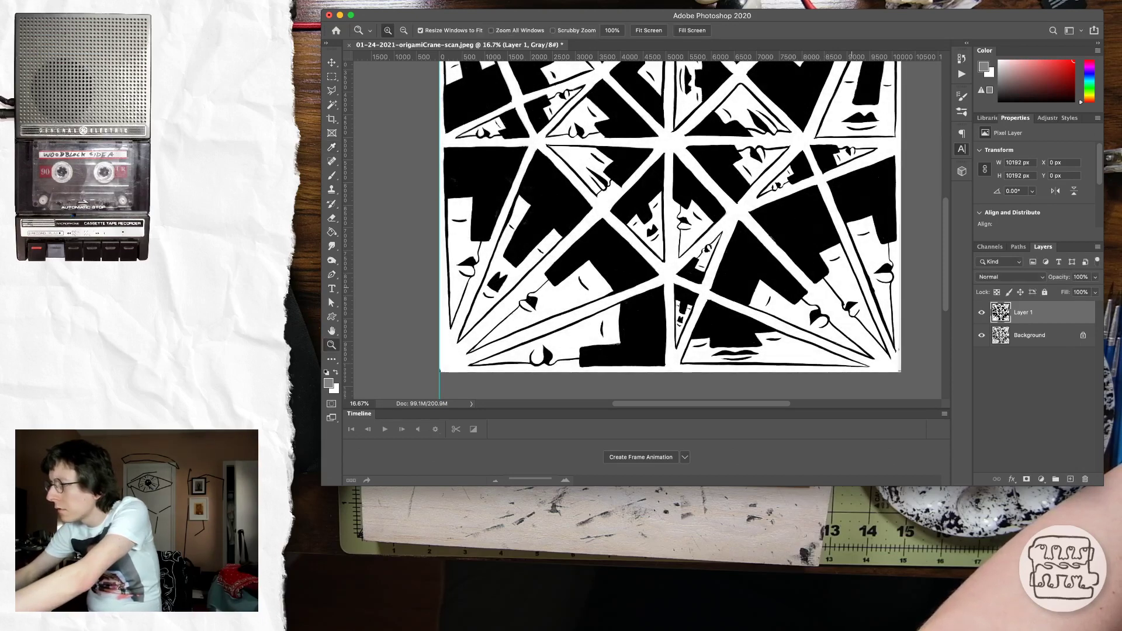
scroll(852, 287, "up", 8)
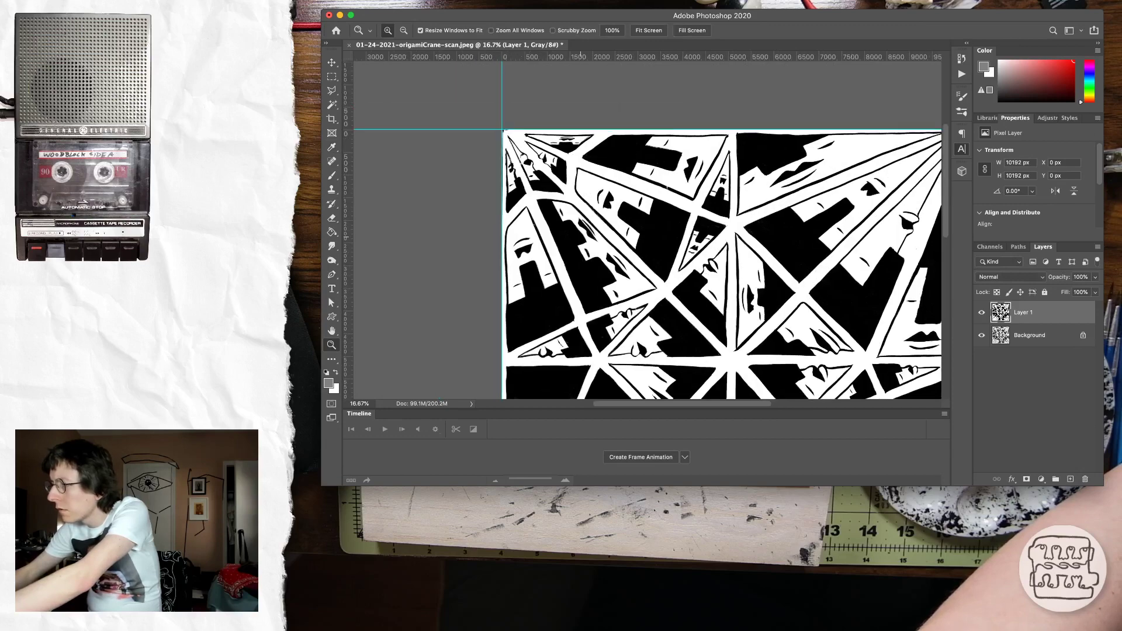
left_click(520, 202)
left_click(517, 182)
left_click(515, 171)
left_click(515, 167)
left_click(517, 158)
left_click(528, 149)
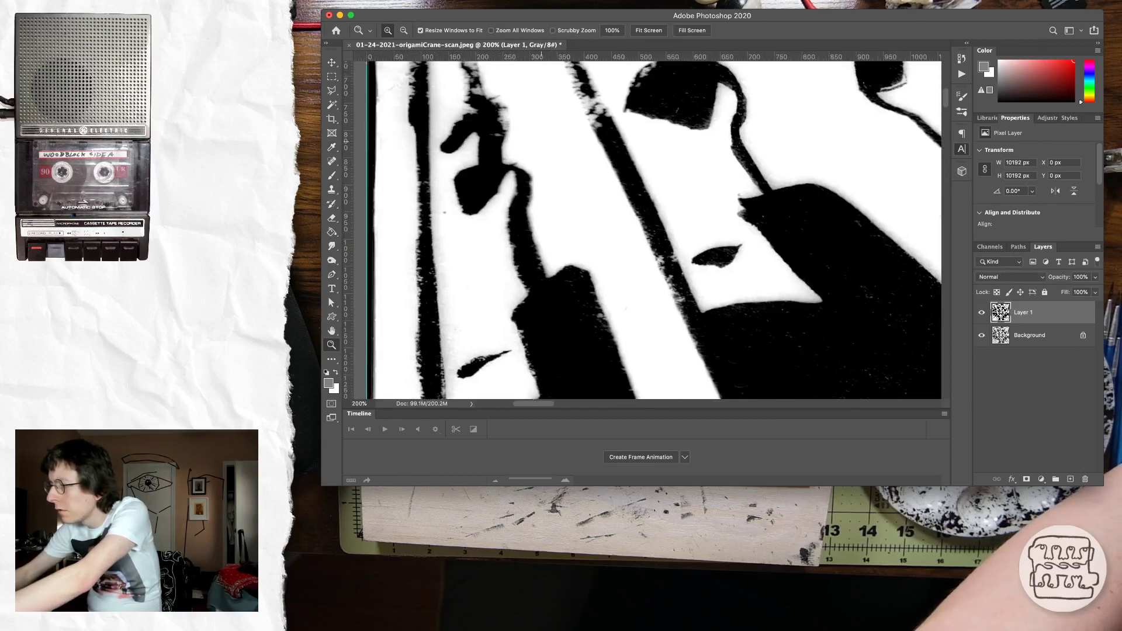
scroll(541, 142, "left", 1)
key("b")
scroll(541, 141, "down", 2)
key("alt")
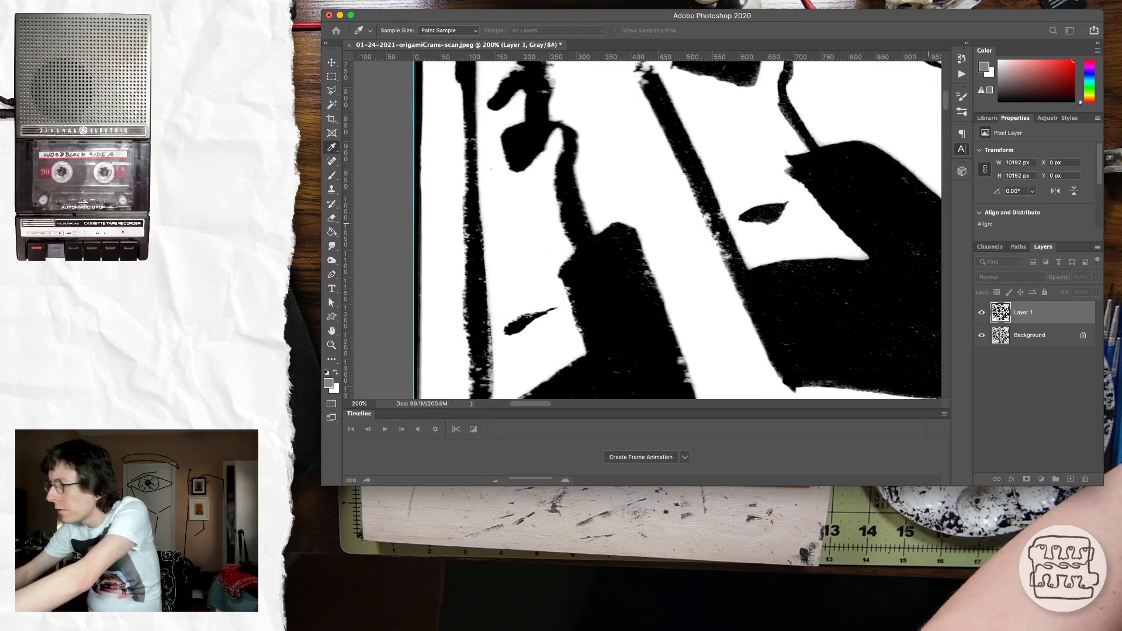
Set up a black 25 px brush and paint over the rough vertical line along the drawing's left side
key("b")
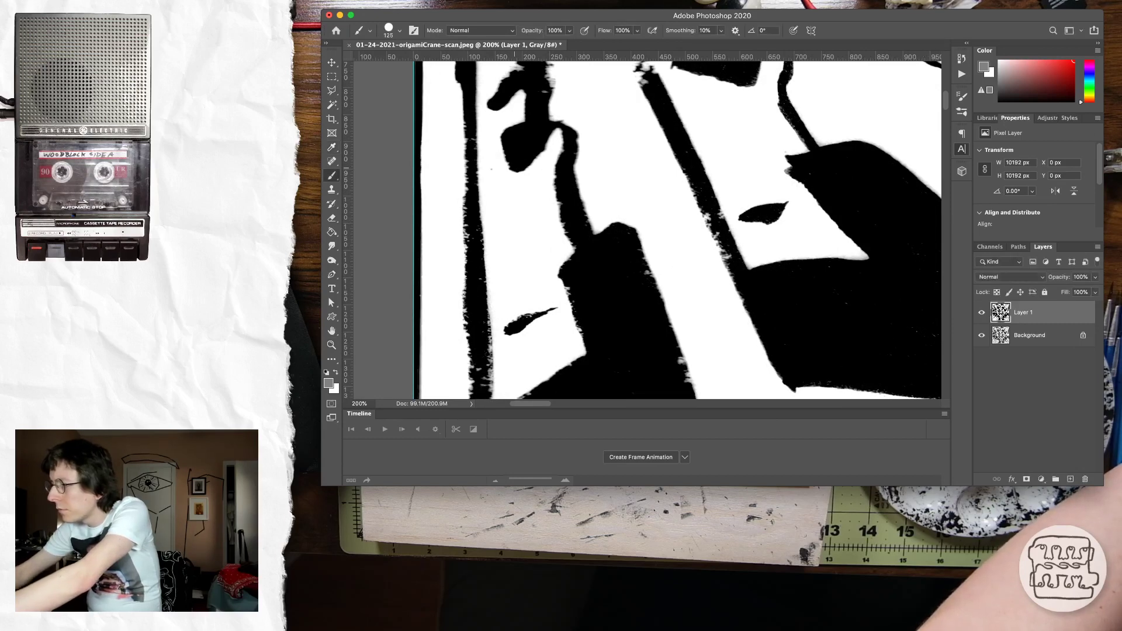
key("d")
key("bracketleft")
key("bracketleft")
key("bracketleft")
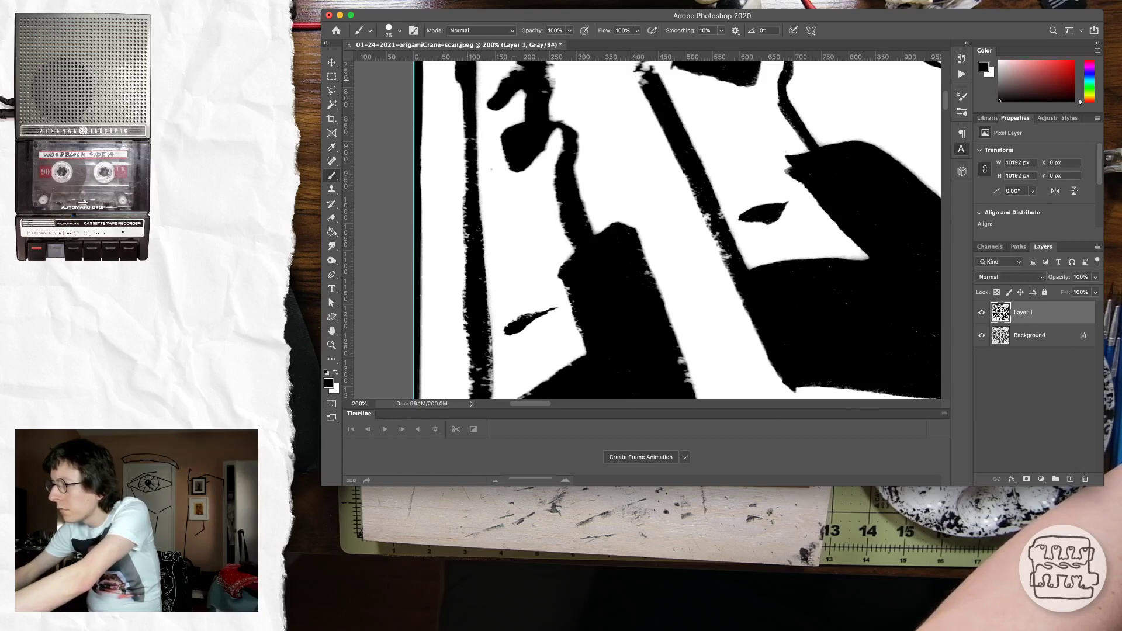
scroll(678, 231, "down", 5)
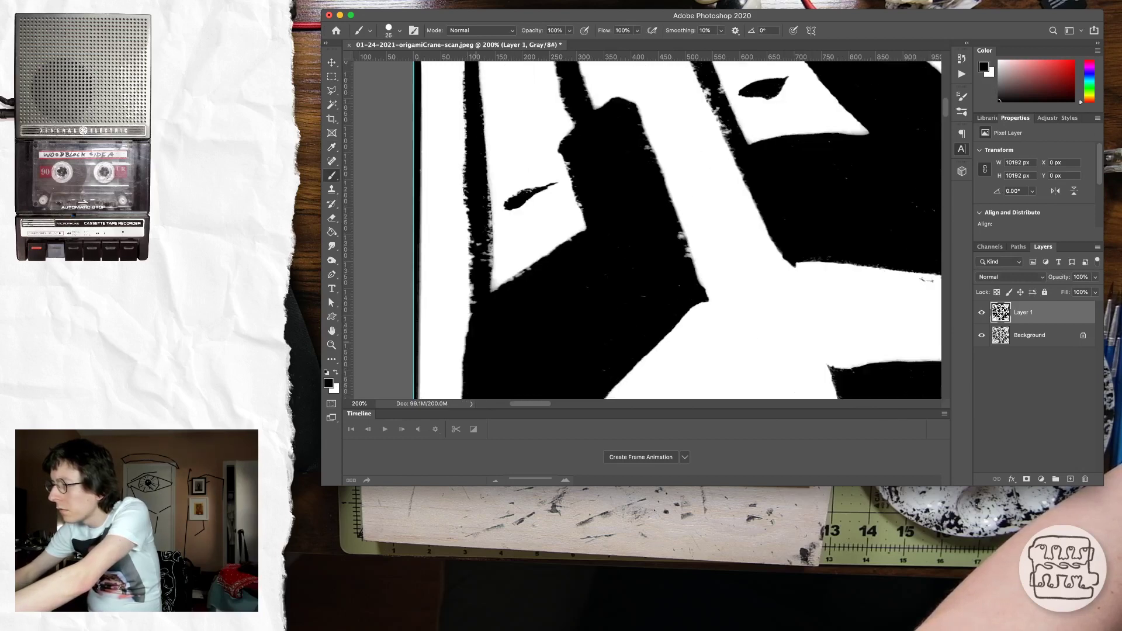
left_click_drag(469, 325, 468, 216)
Paint the narrow triangle's two converging lines and the face detail beneath them solid black near the left edge
scroll(678, 231, "up", 10)
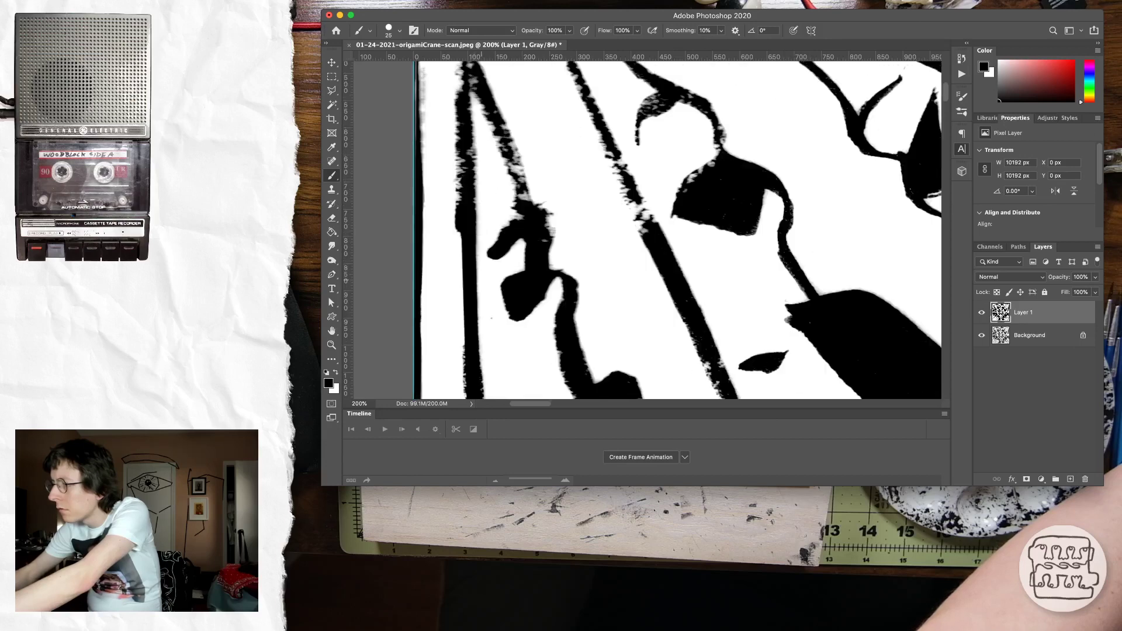
scroll(677, 231, "up", 2)
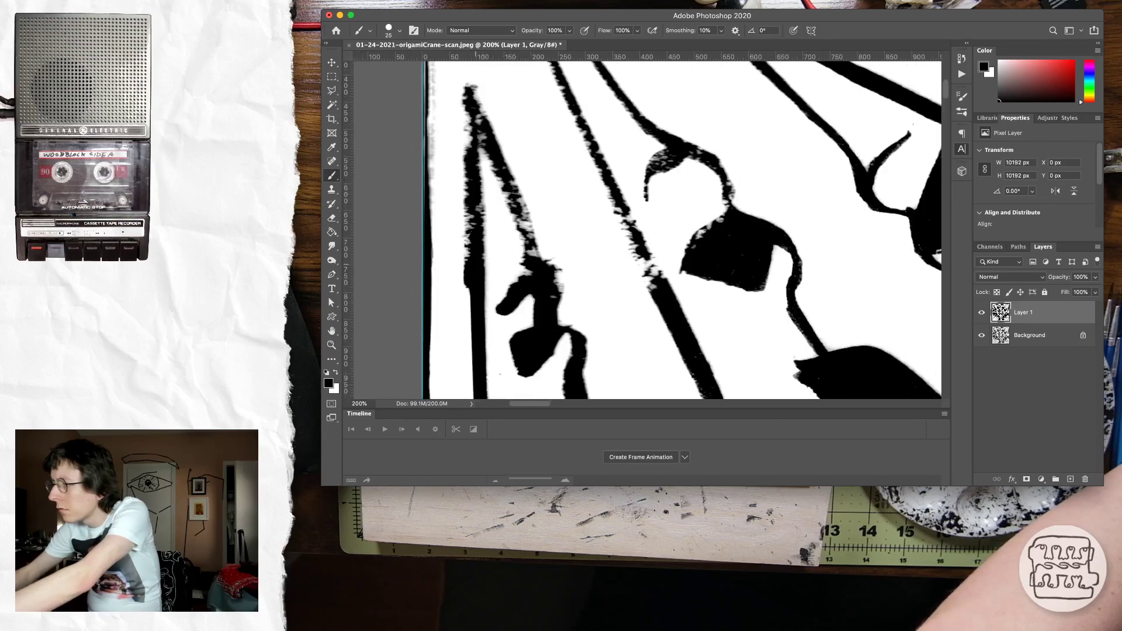
left_click_drag(471, 237, 468, 95)
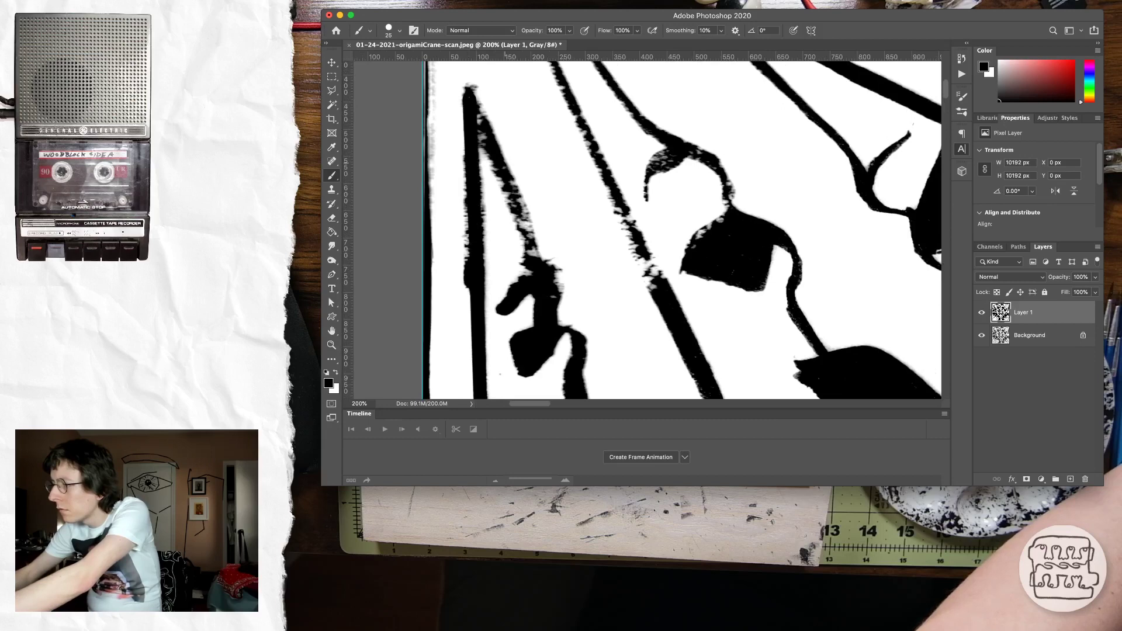
left_click_drag(536, 256, 477, 96)
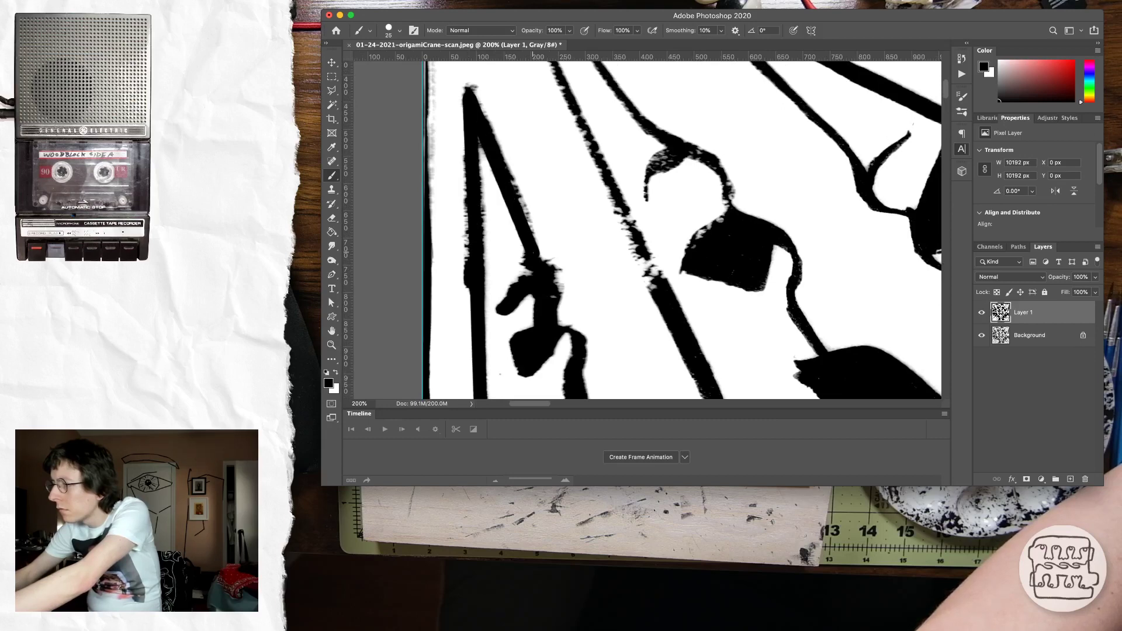
left_click_drag(532, 251, 511, 181)
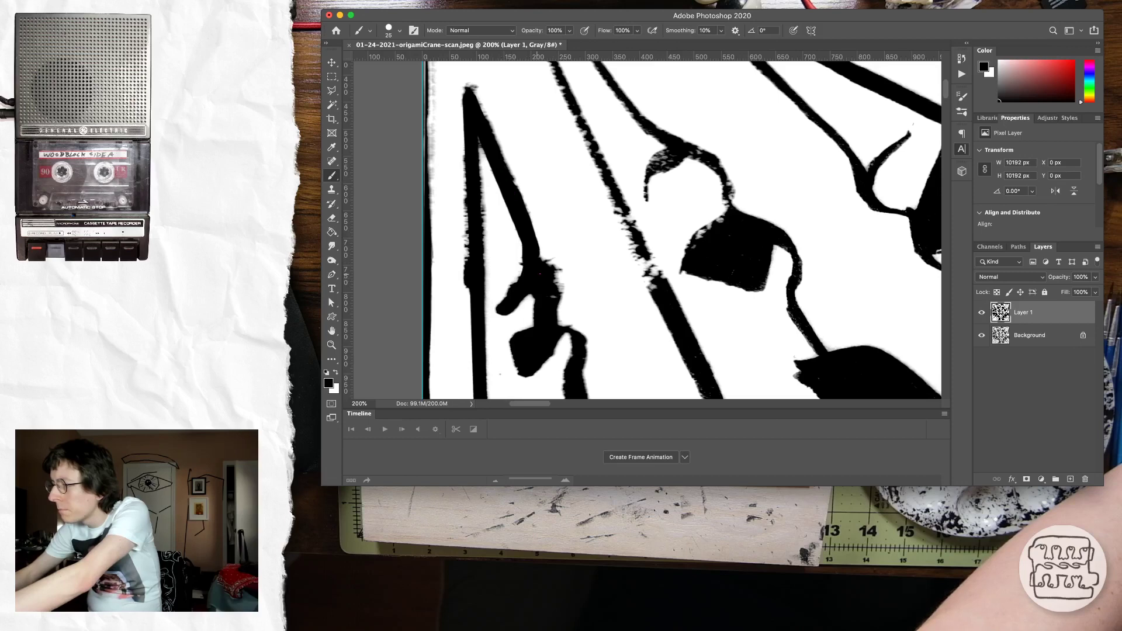
mouse_move(540, 273)
left_mouse_down()
mouse_move(548, 291)
mouse_move(528, 235)
left_mouse_up()
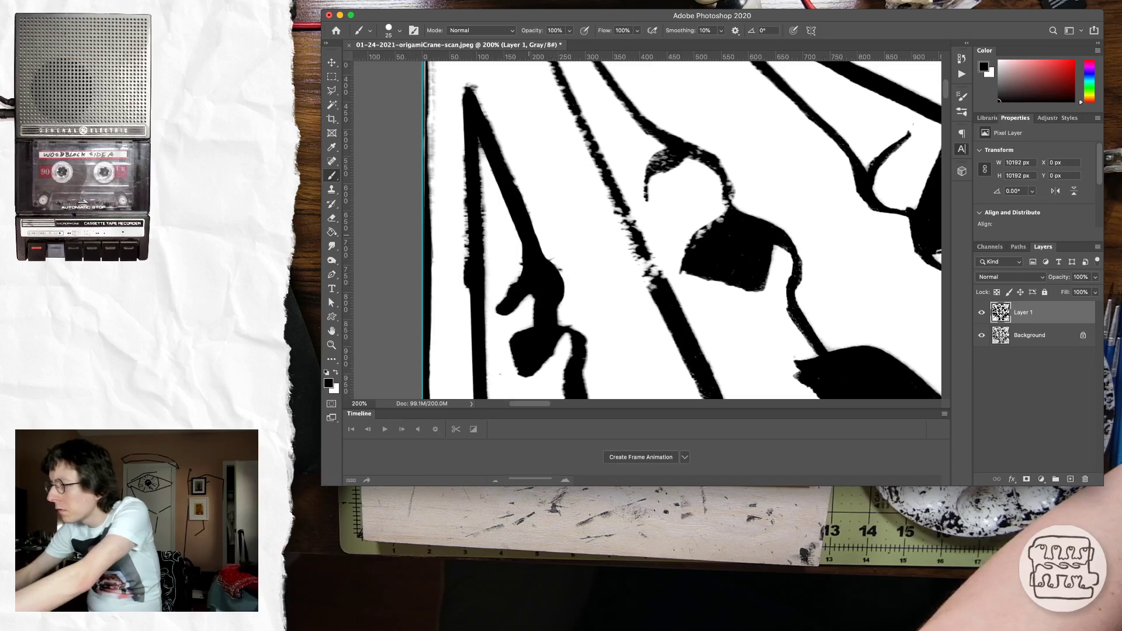
Fill in the patchy long diagonal line and retouch the curved face outline beside it in black
scroll(682, 229, "up", 5)
scroll(682, 230, "left", 2)
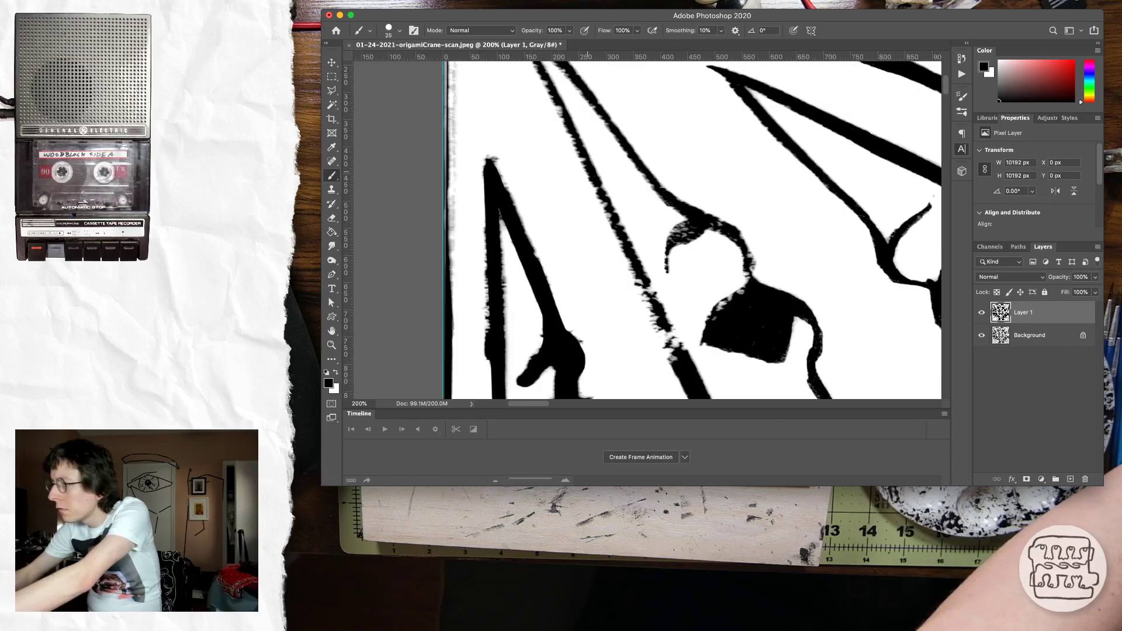
scroll(643, 229, "up", 4)
scroll(643, 229, "left", 2)
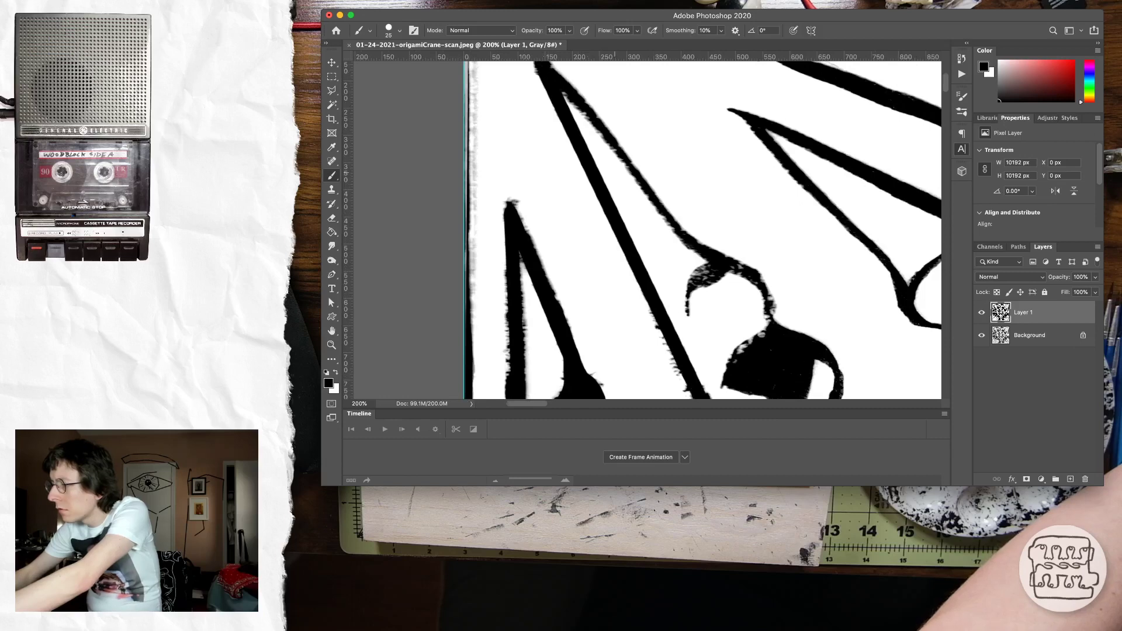
scroll(643, 229, "down", 6)
scroll(643, 229, "right", 4)
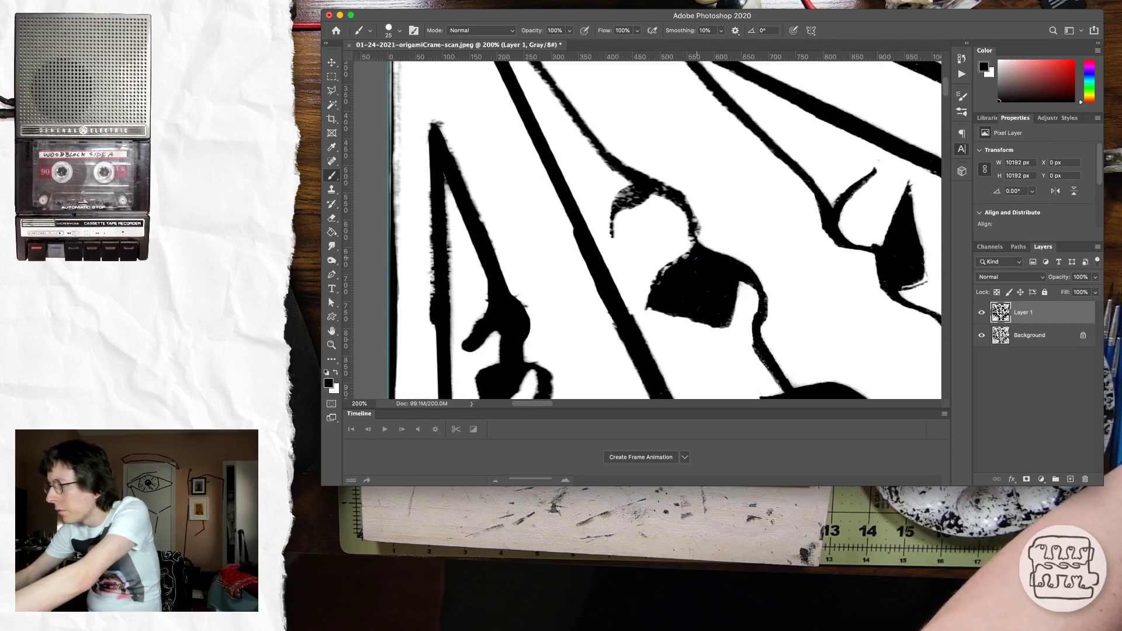
mouse_move(695, 241)
left_mouse_down()
mouse_move(679, 192)
mouse_move(634, 193)
left_mouse_up()
Paint out the dark fringe along the drawing's whole left edge with a white 100 px brush
key("z")
left_click(648, 205, "alt")
left_click(648, 206, "alt")
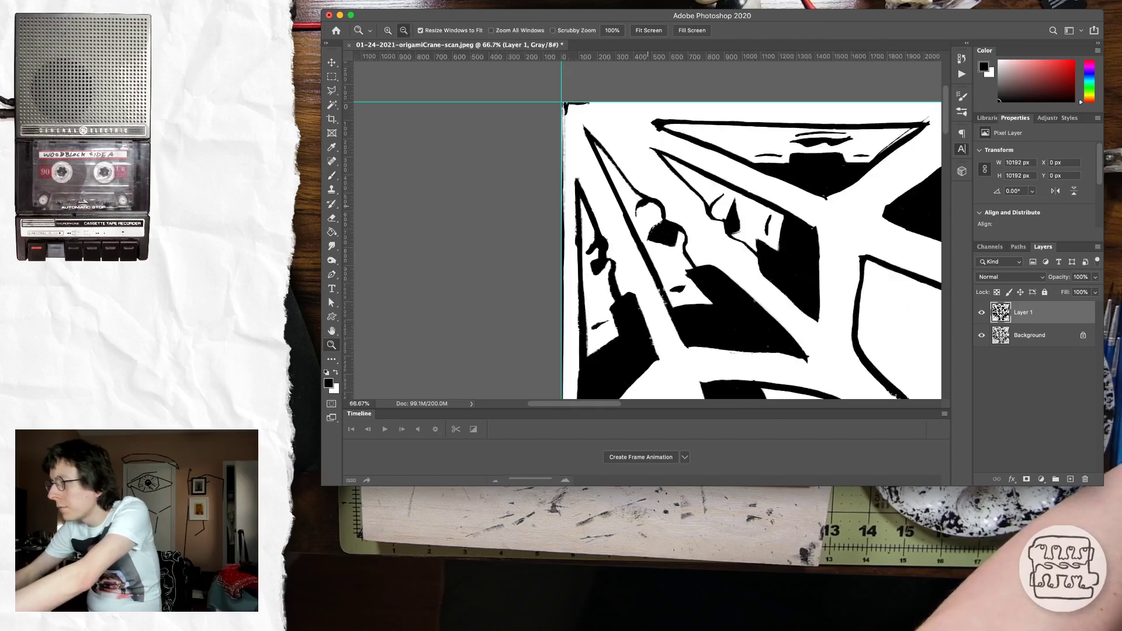
left_click(647, 208, "alt")
key("b")
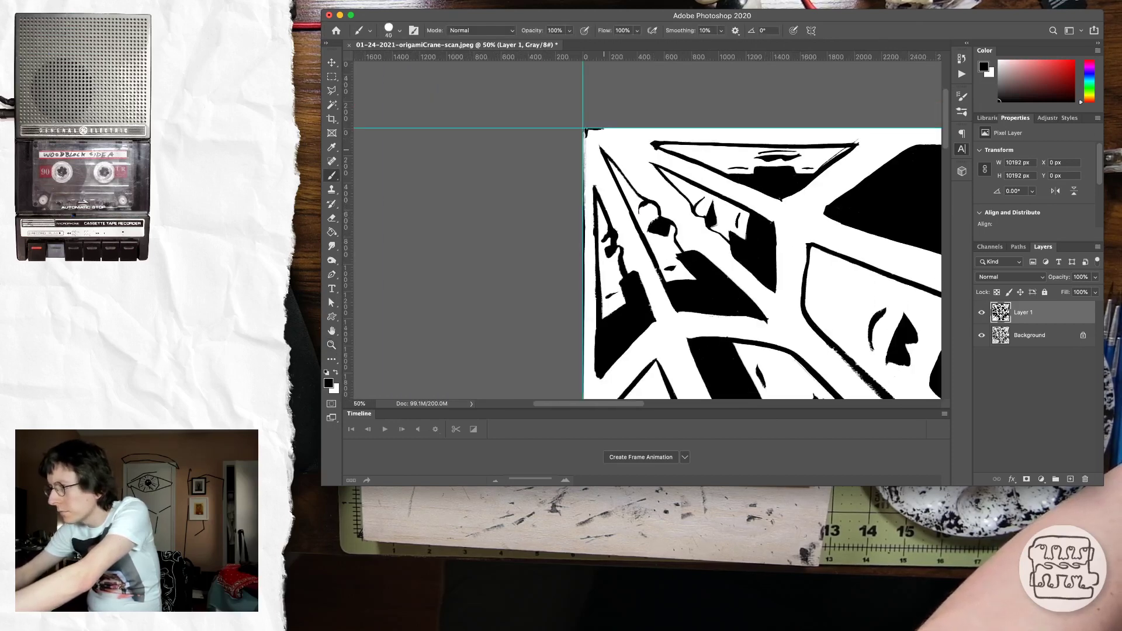
key("x")
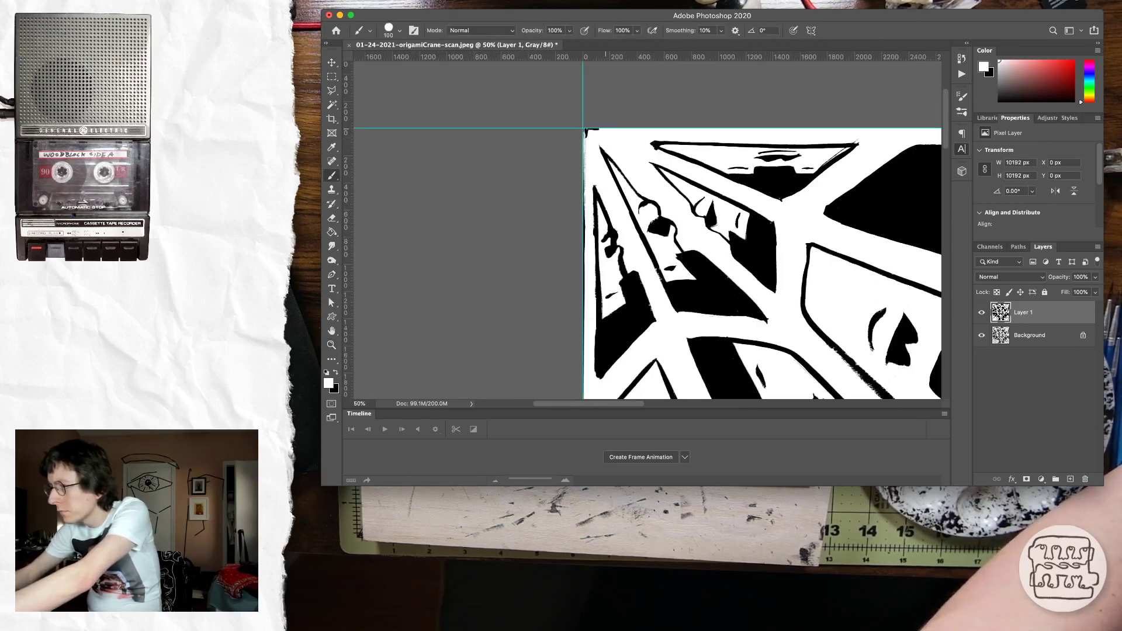
left_click_drag(579, 132, 584, 385)
scroll(645, 230, "down", 10)
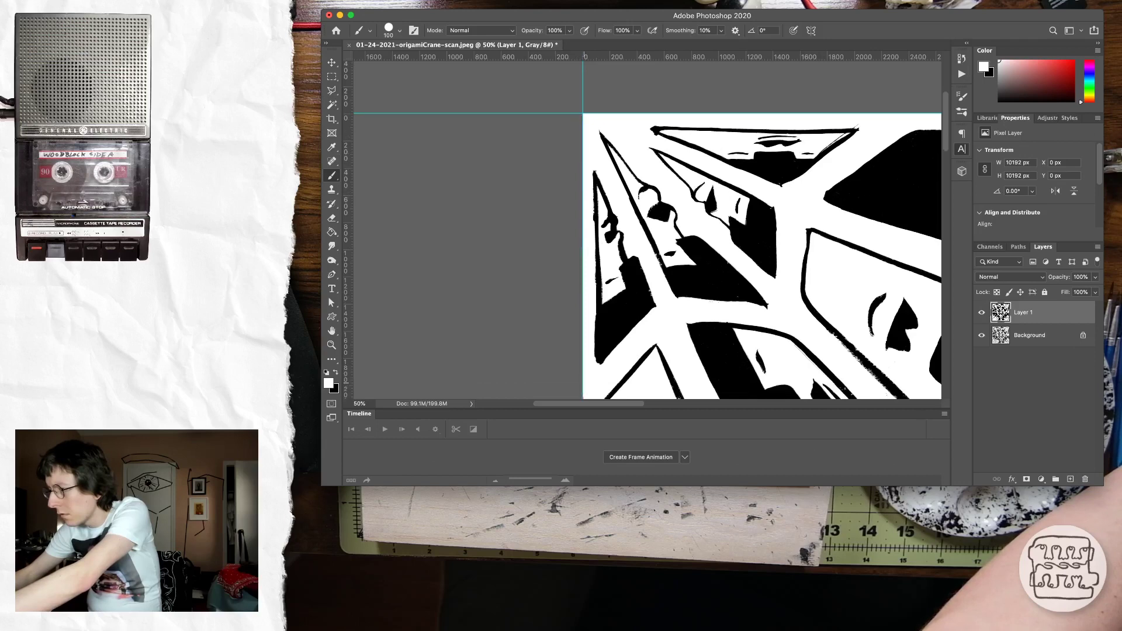
scroll(763, 231, "down", 10)
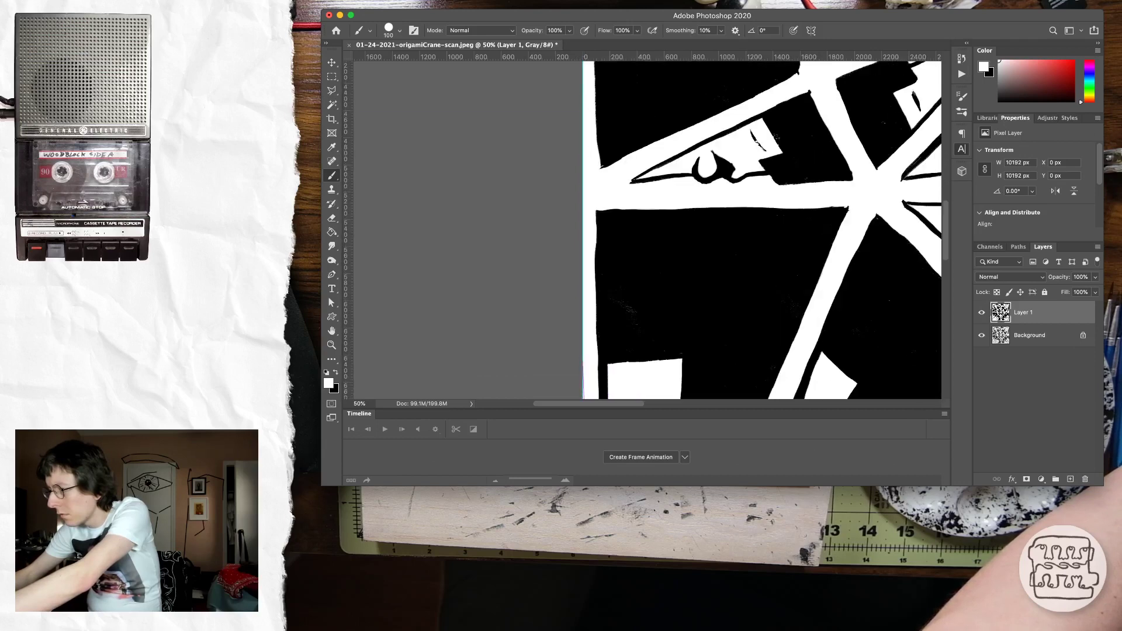
scroll(762, 231, "down", 8)
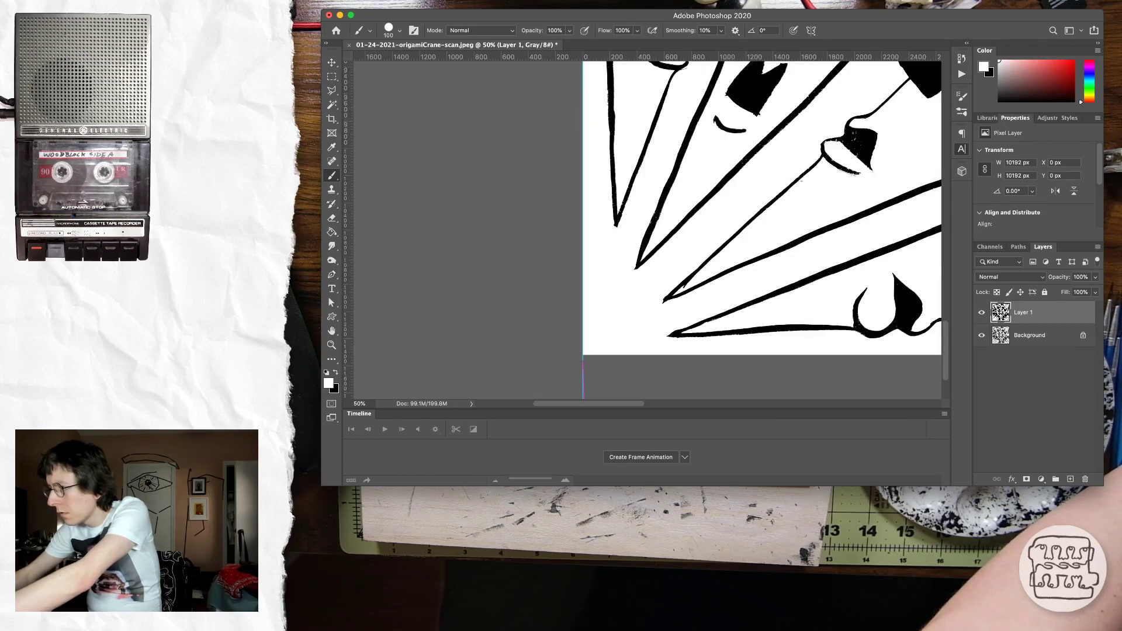
Paint the drawing's bottom margin clean white from the lower-left to the lower-right corner
scroll(722, 231, "up", 5)
scroll(722, 231, "right", 3)
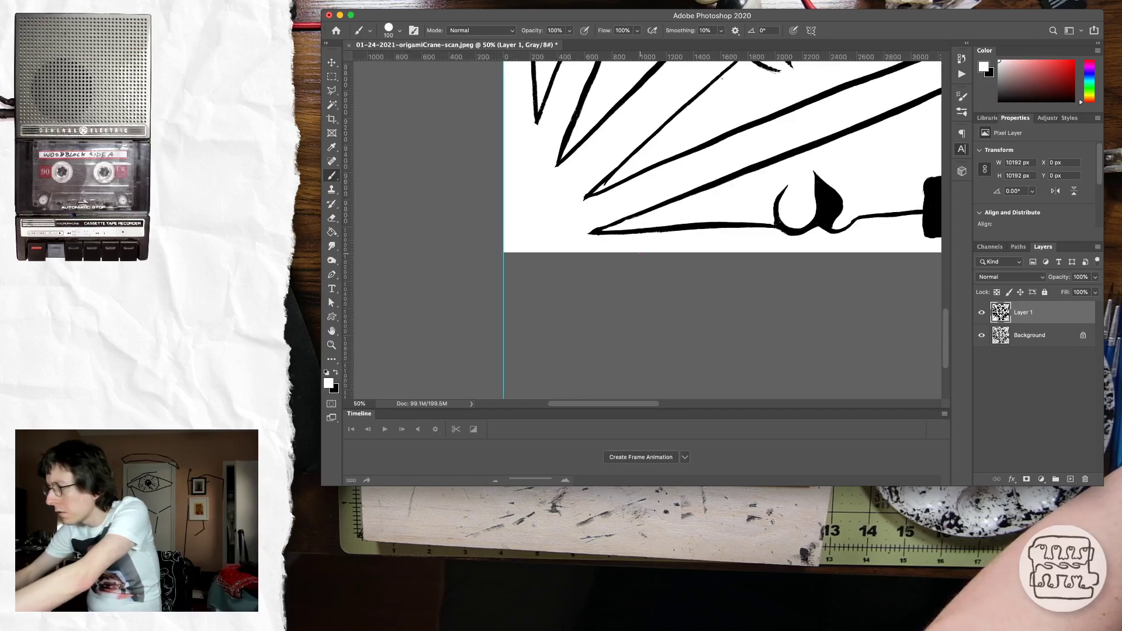
scroll(812, 257, "right", 20)
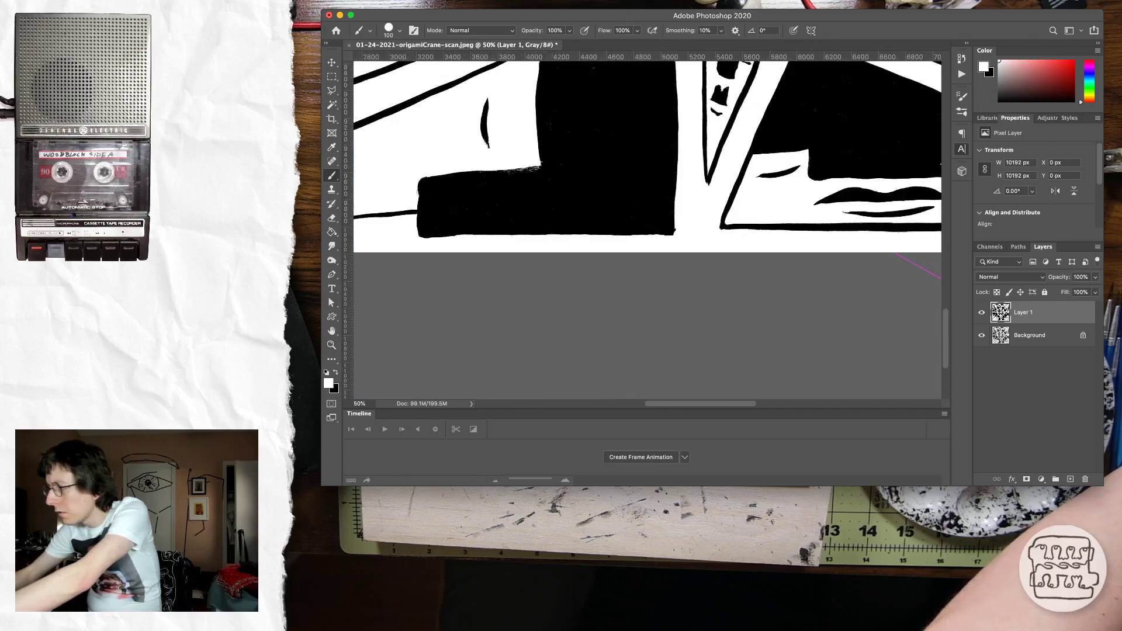
scroll(647, 228, "right", 20)
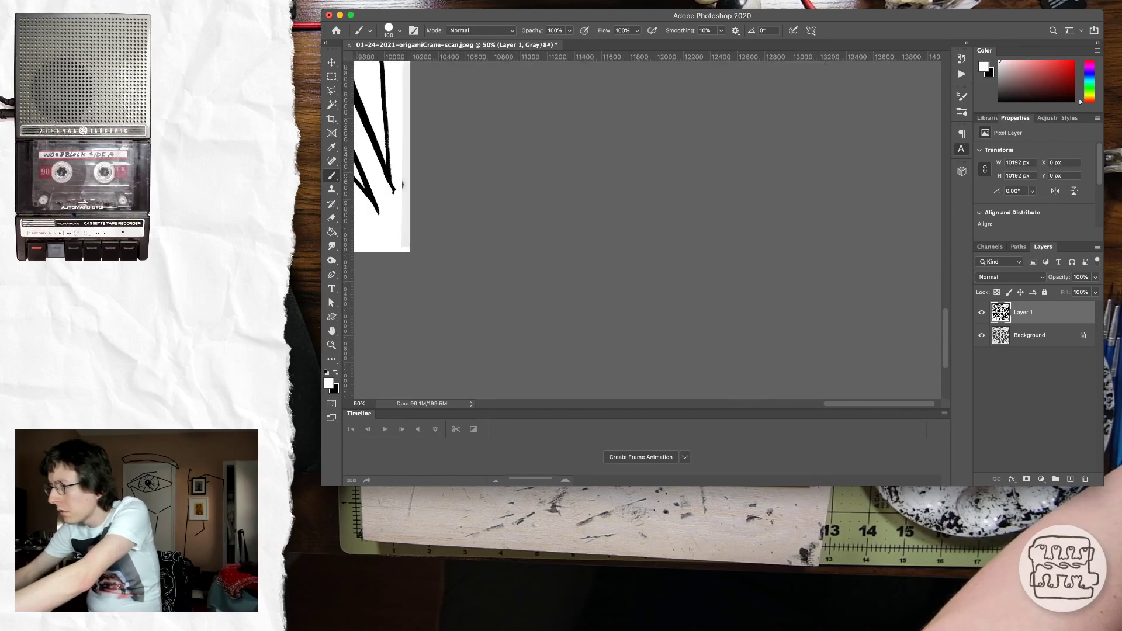
Paint over the grey strip along the drawing's right edge in white, from the bottom corner to the top
scroll(647, 228, "left", 8)
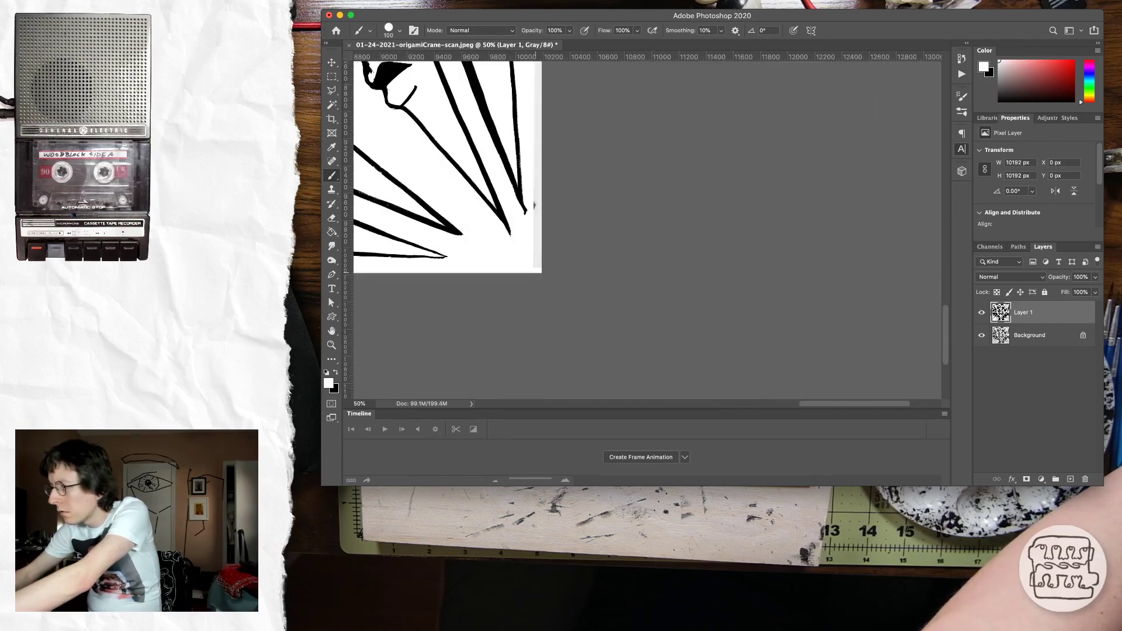
left_click_drag(536, 270, 537, 72)
scroll(537, 71, "up", 20)
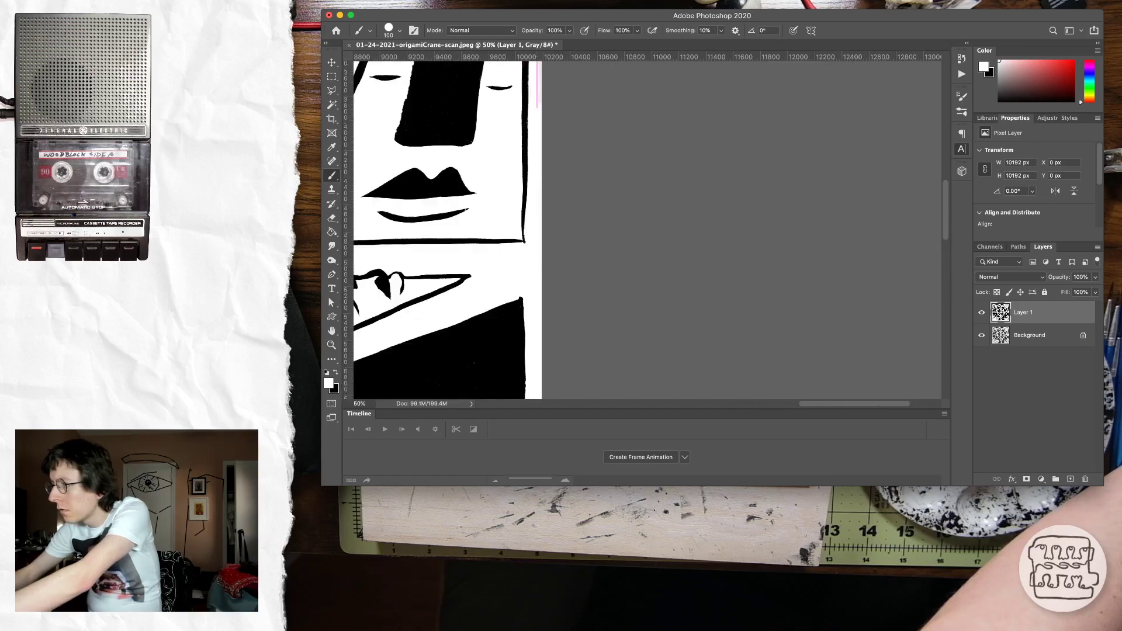
scroll(537, 84, "up", 20)
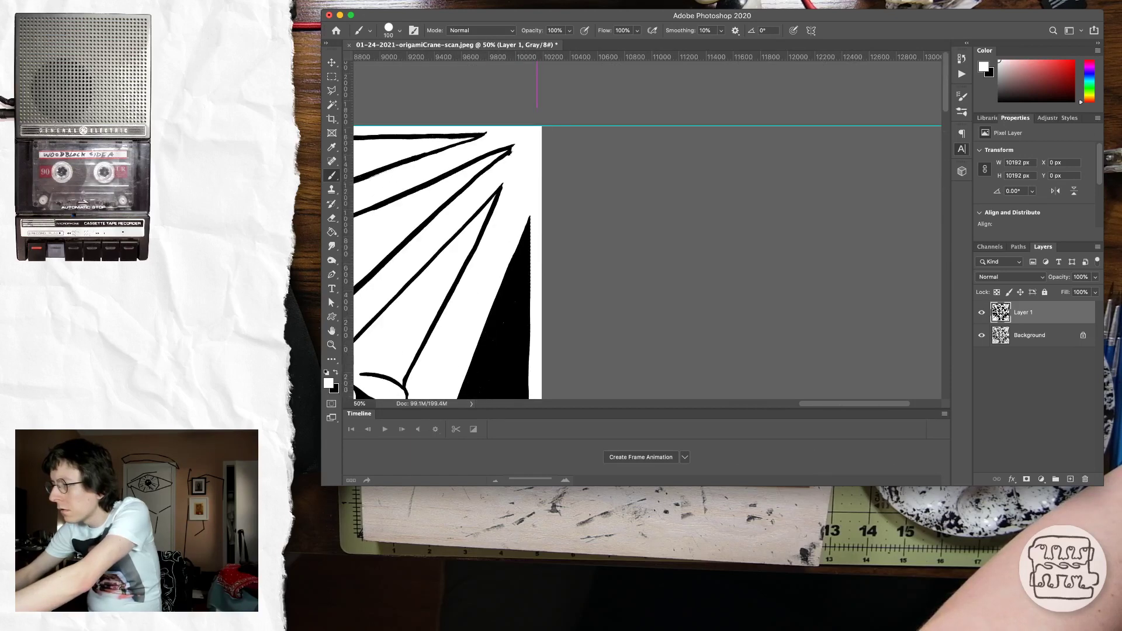
Paint the drawing's top margin clean white from the upper-right corner towards the upper-left
scroll(536, 199, "left", 5)
scroll(537, 199, "down", 3)
scroll(646, 336, "left", 3)
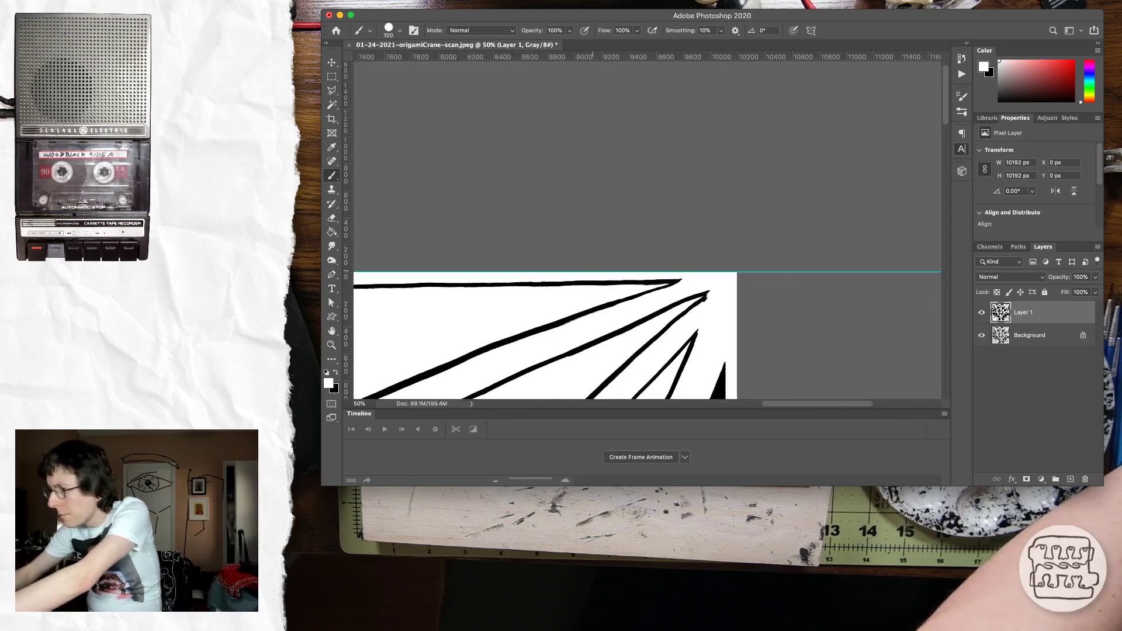
scroll(645, 336, "left", 20)
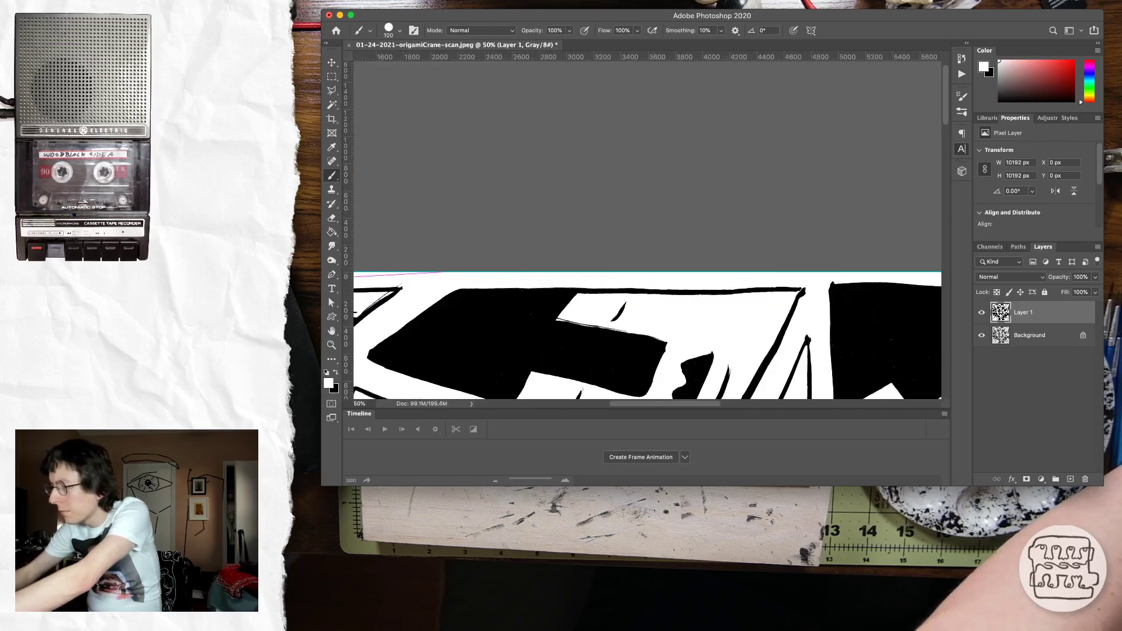
Resize the whole image to 1080 by 1080 px and check the reduced drawing
key("z")
left_click(672, 276)
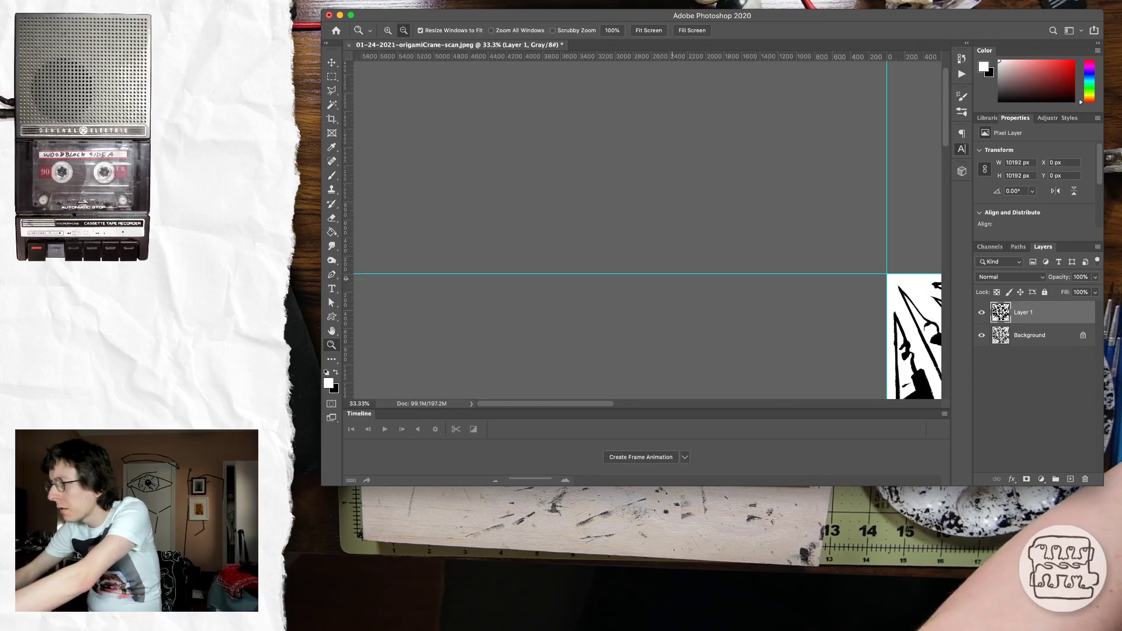
left_click(672, 276)
scroll(672, 277, "down", 6)
scroll(672, 277, "right", 5)
key("ctrl+minus")
key("ctrl+minus")
key("ctrl+minus")
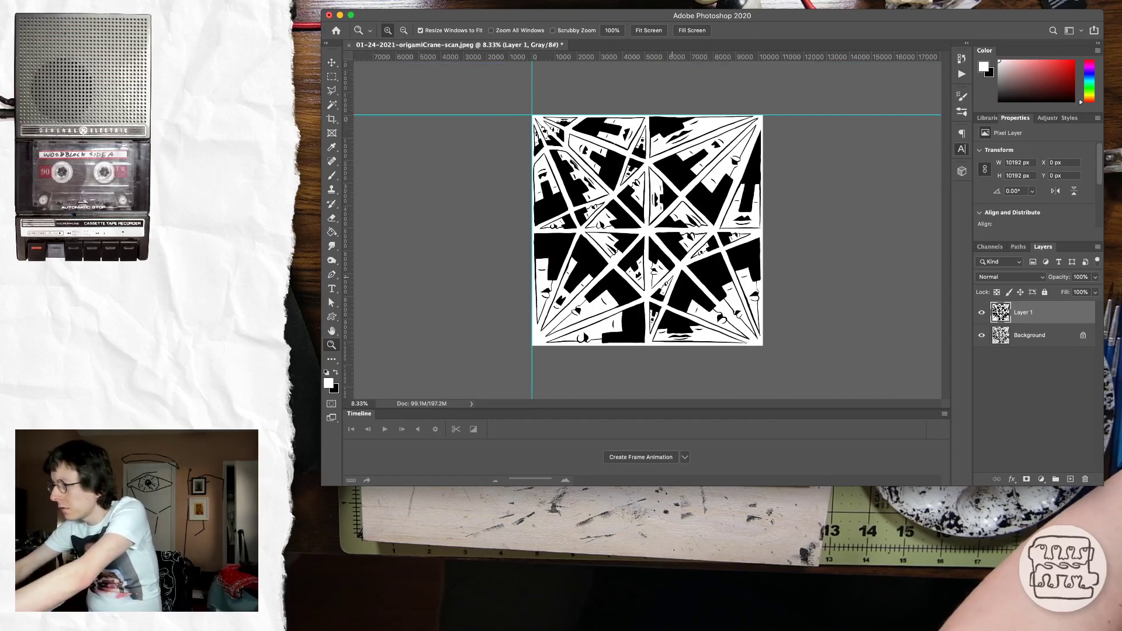
key("h")
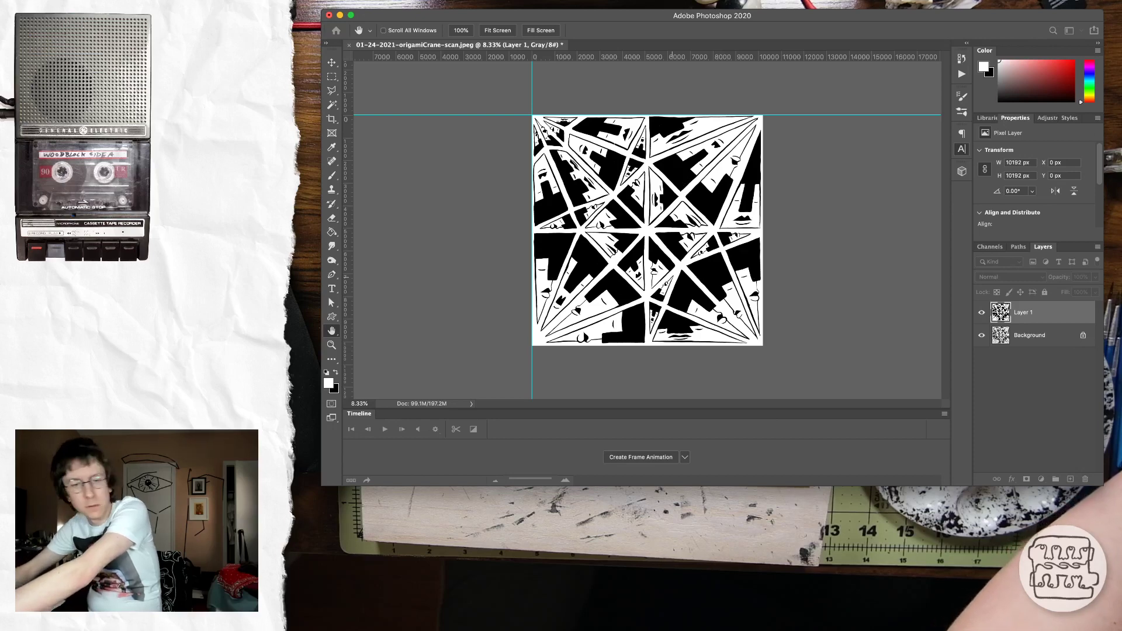
key("Return")
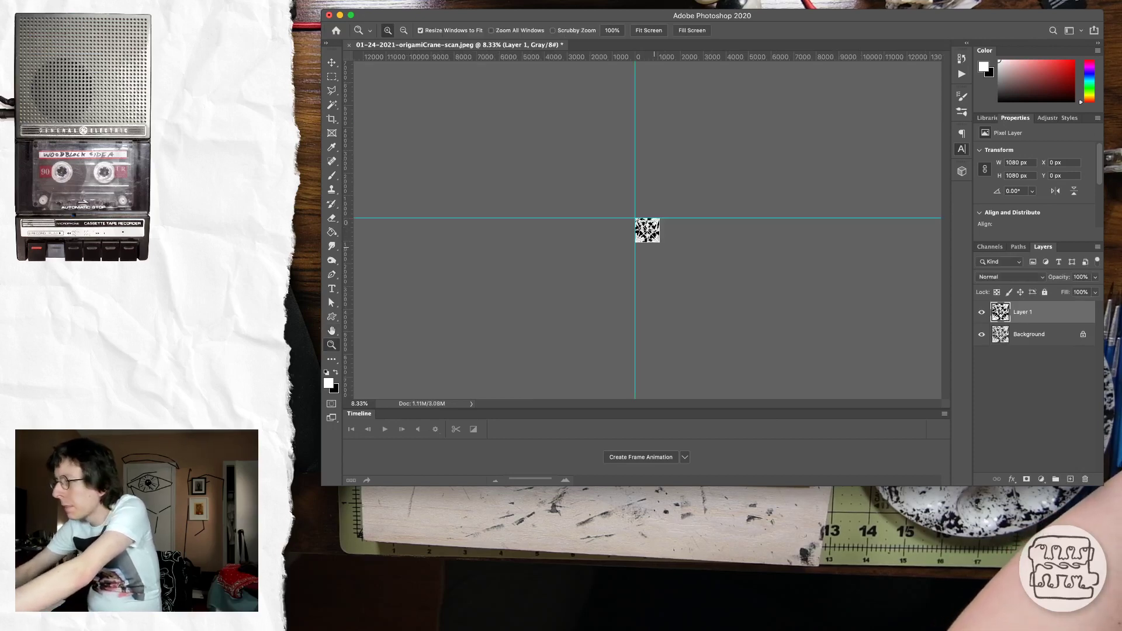
key("super+plus")
key("super+plus")
key("super+1")
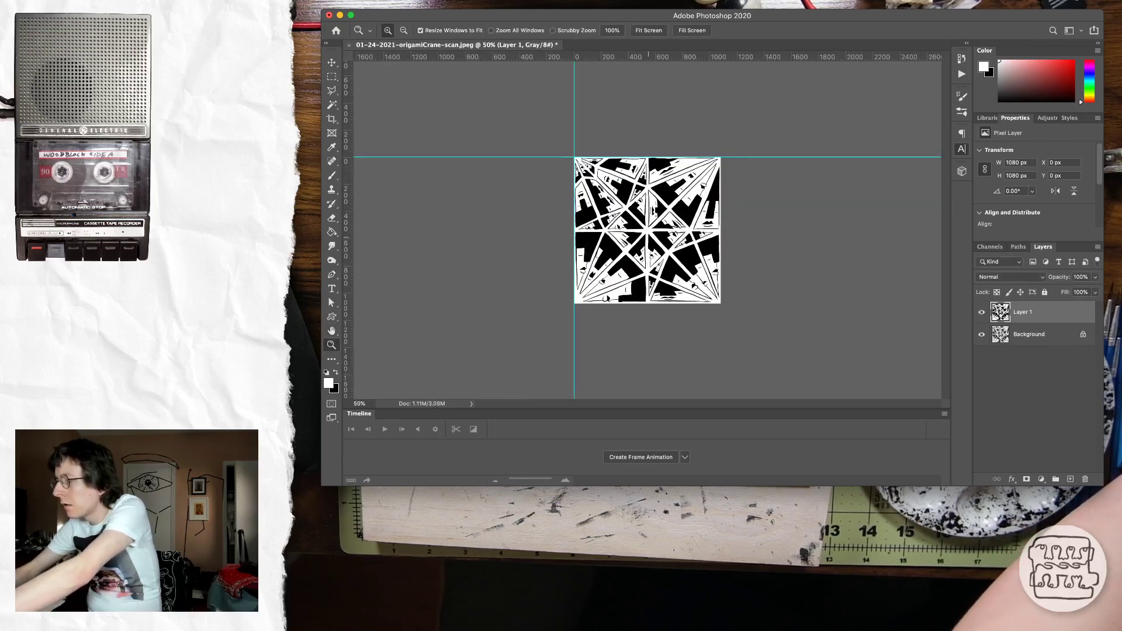